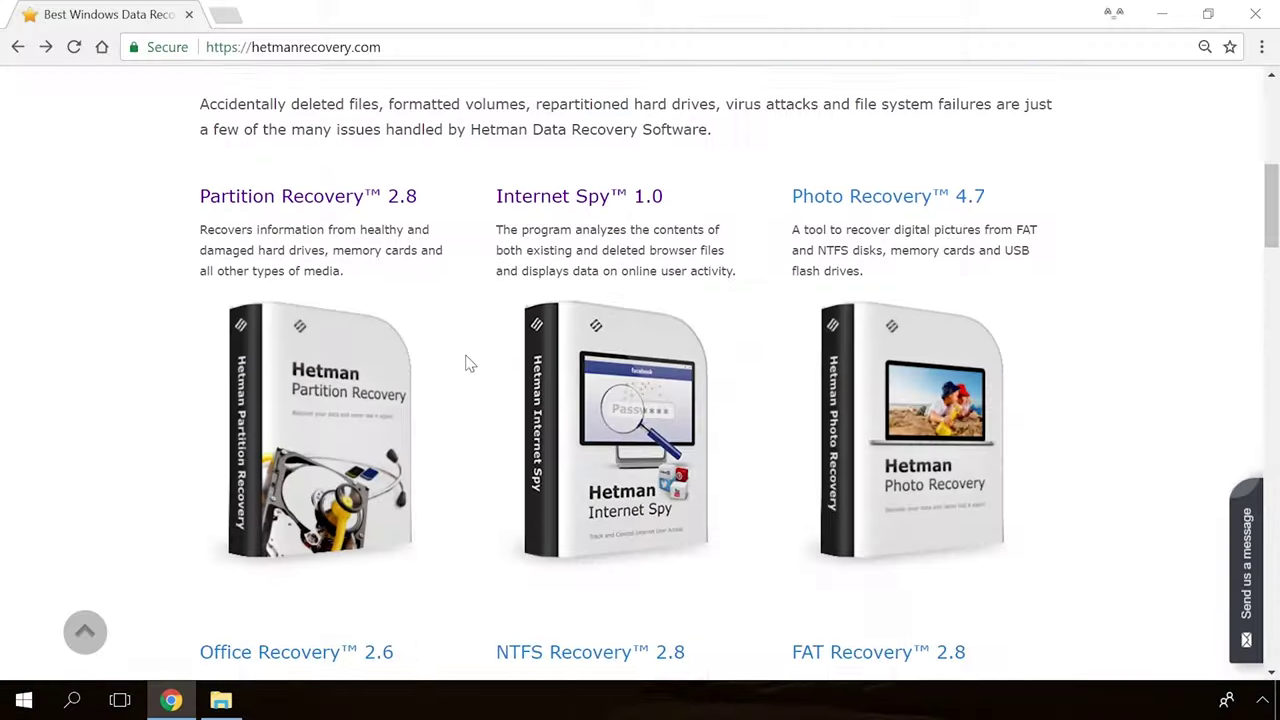
- Open the Partition Recovery 2.8 product page on the Hetman website and start its free download
scroll(467, 363, "down", 4)
scroll(466, 363, "up", 15)
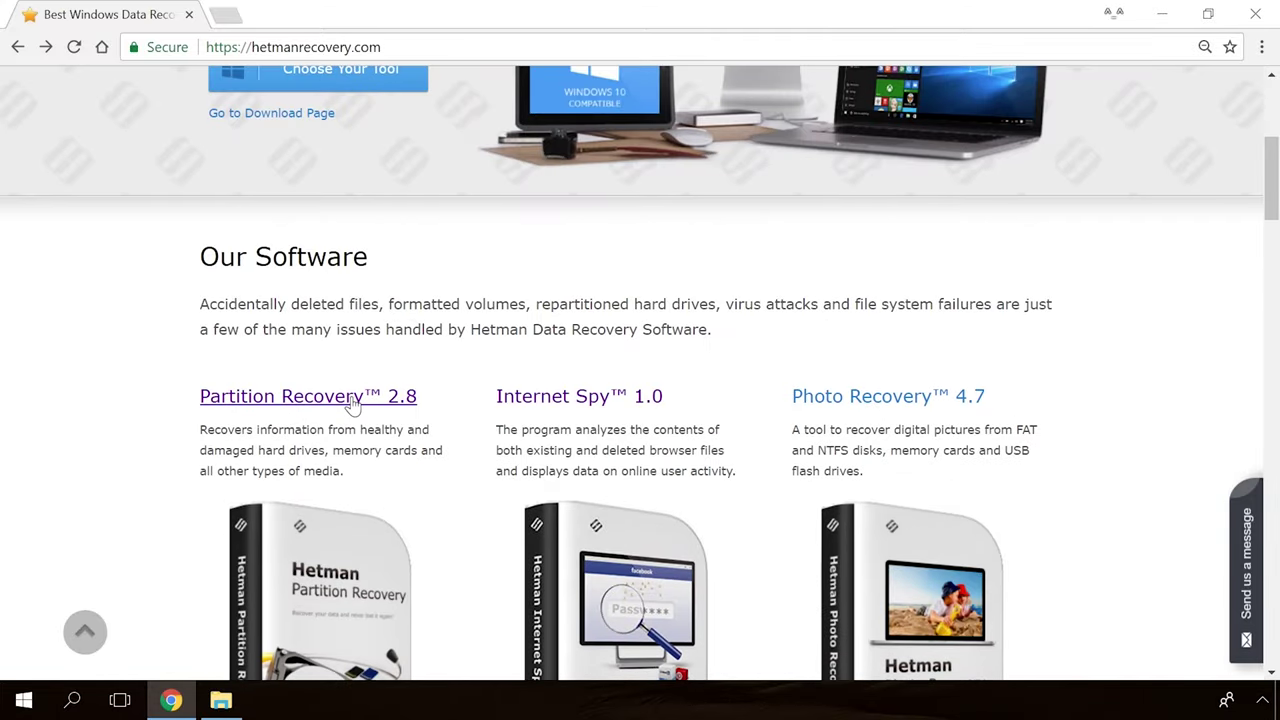
left_click(352, 400)
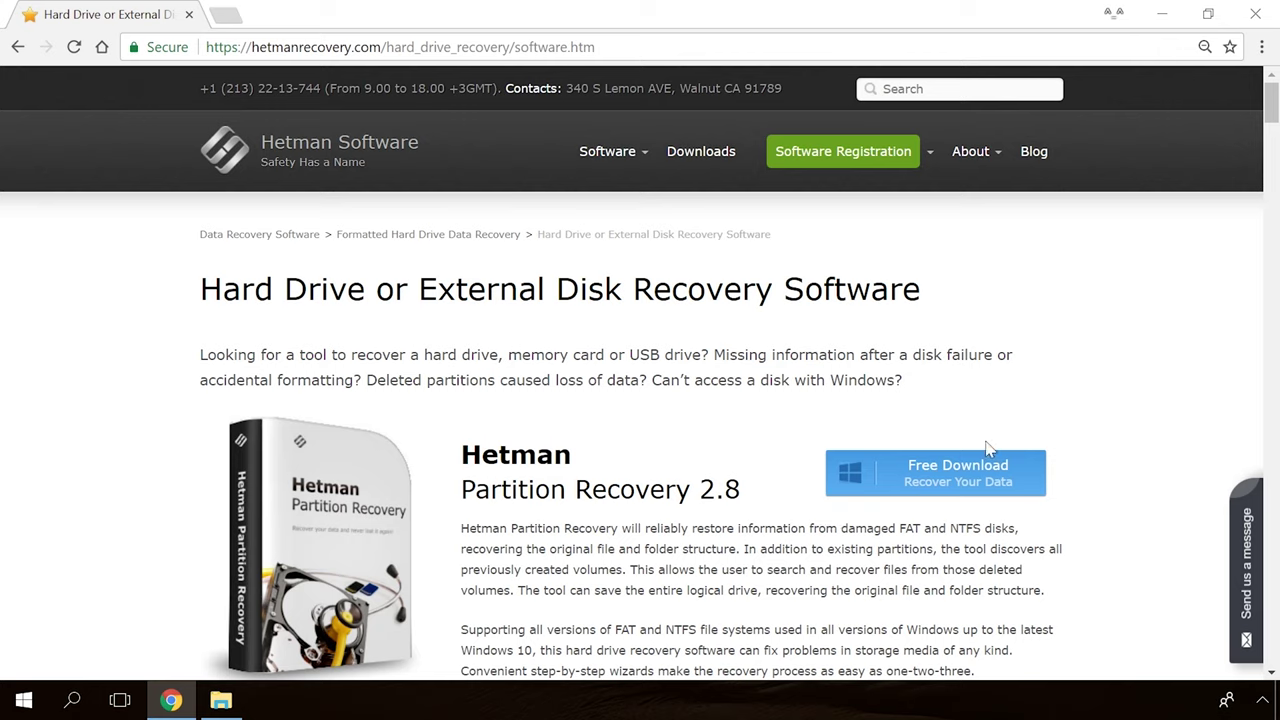
left_click(922, 480)
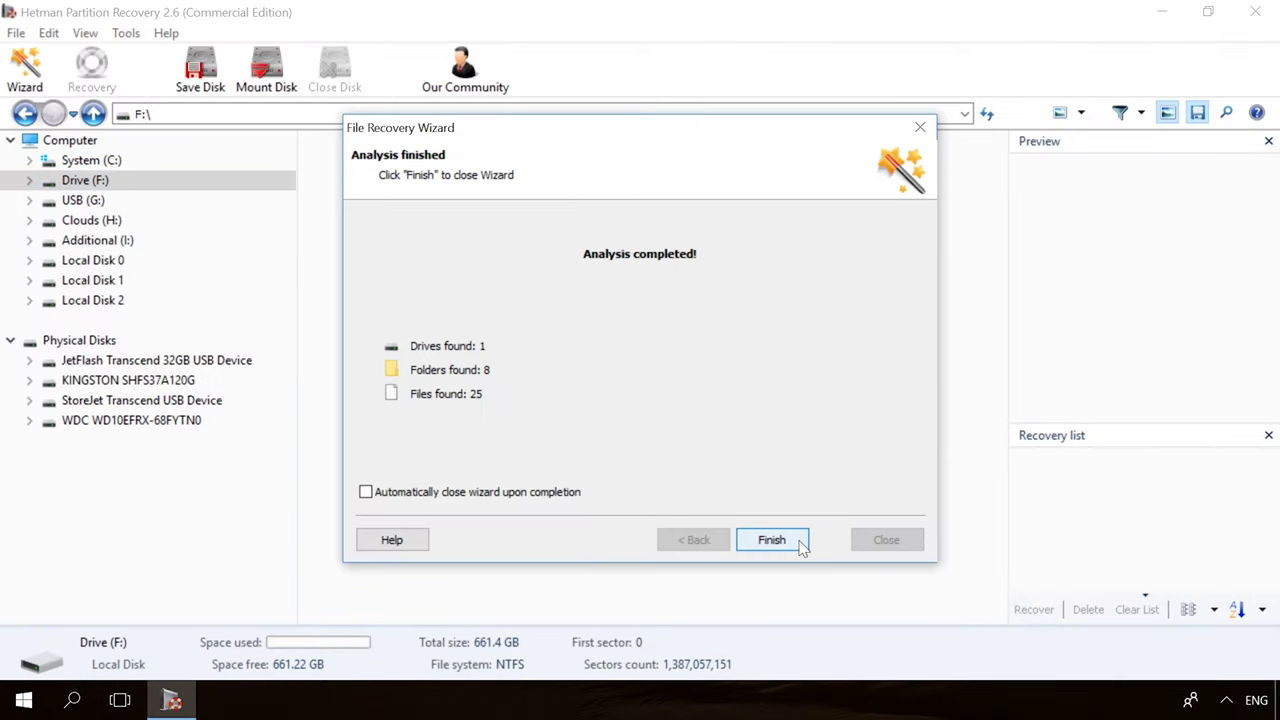
- In Hetman Partition Recovery, preview the deleted files 19779_en_1.jpg and 856071704.mp4 on drive F: and start recovery of the video
left_click(800, 540)
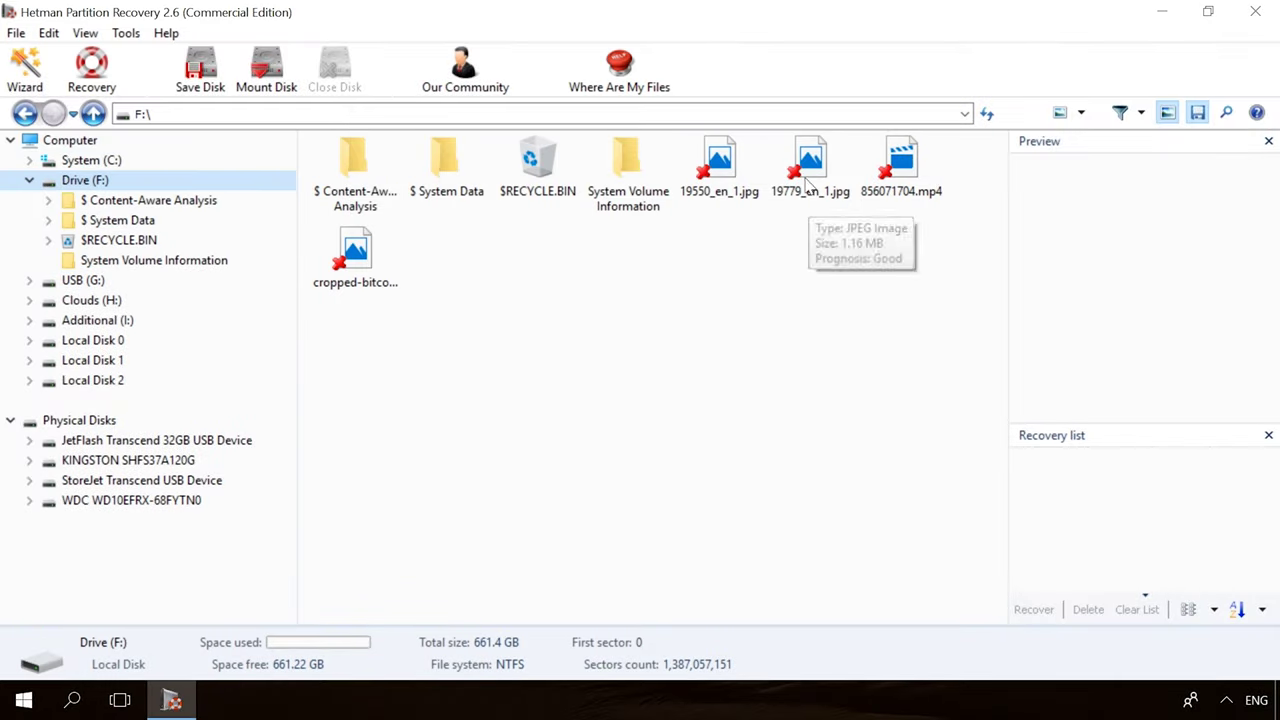
left_click(810, 162)
left_click(905, 163)
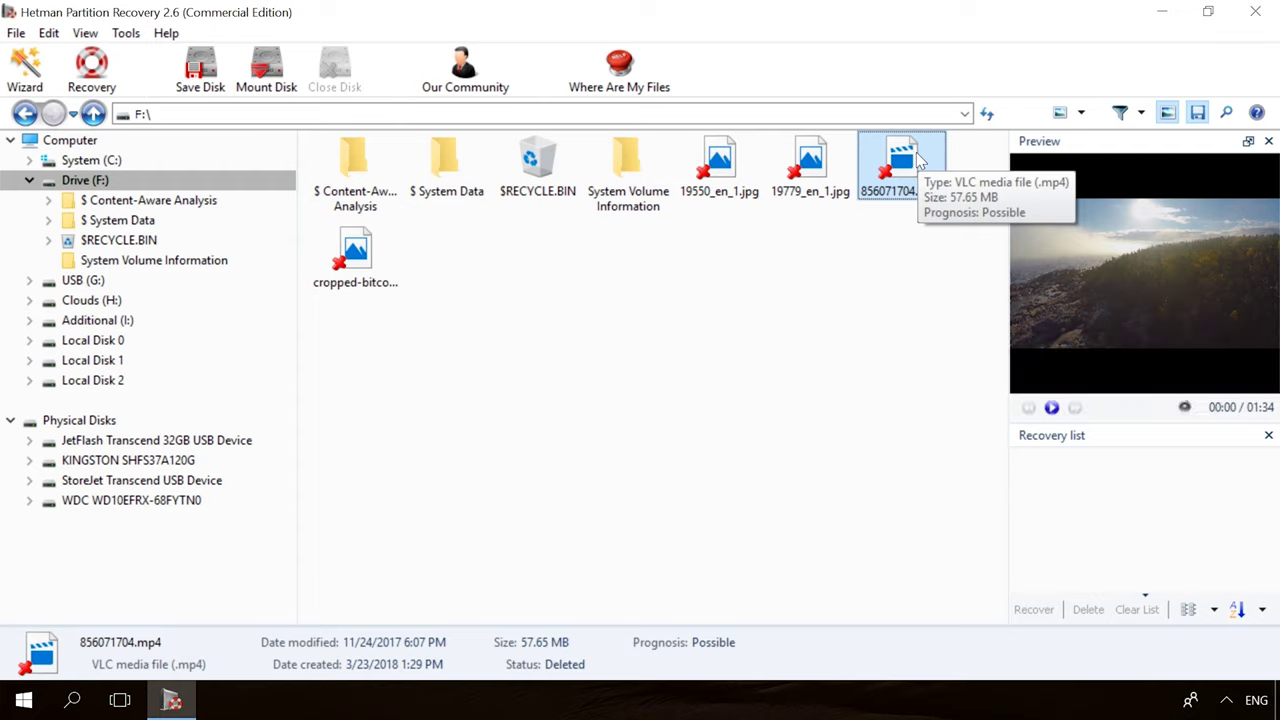
left_click(91, 70)
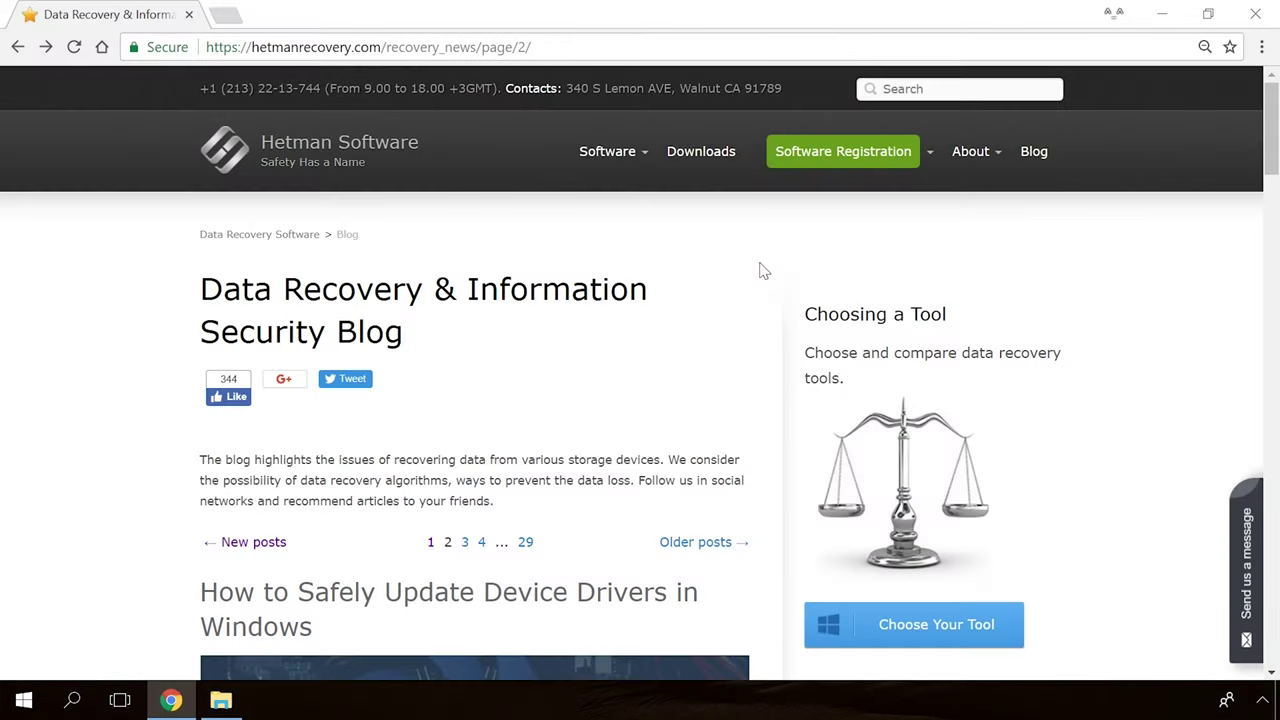
- In the browser, look through the Hetman blog and read the article on fixing the error "Windows Detected a Hard Disk Problem"
scroll(760, 270, "down", 15)
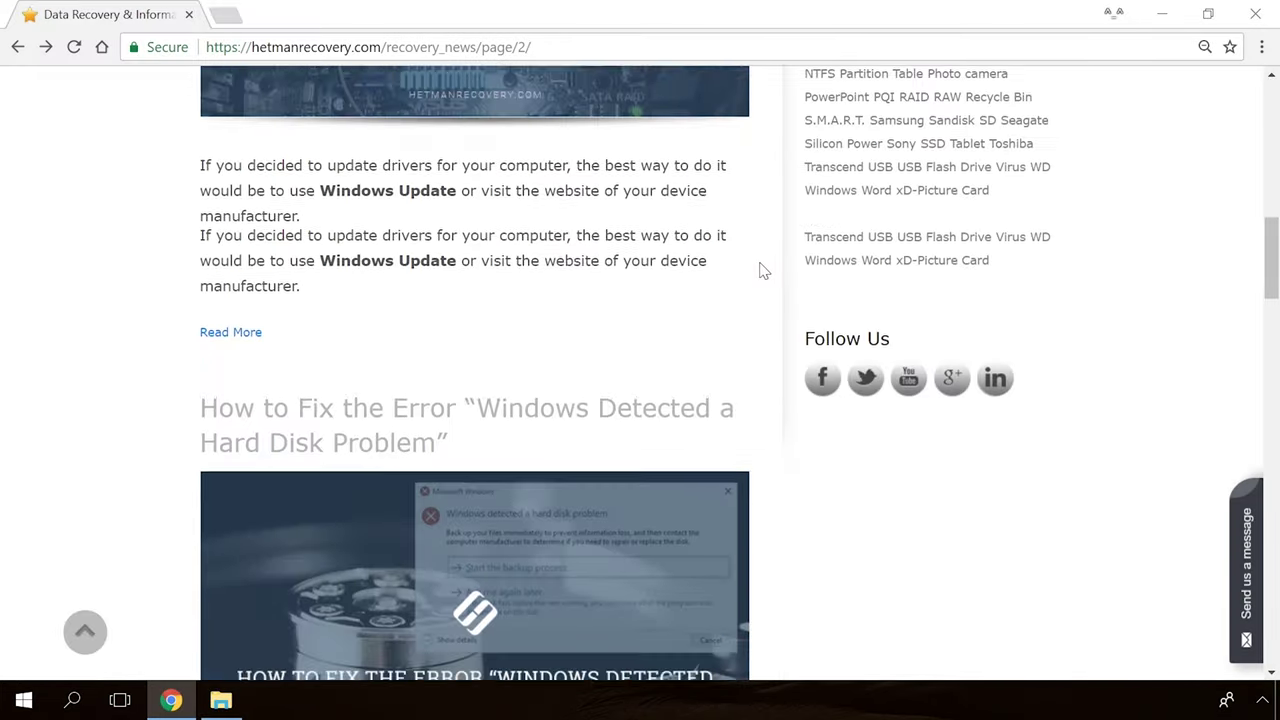
scroll(760, 270, "down", 7)
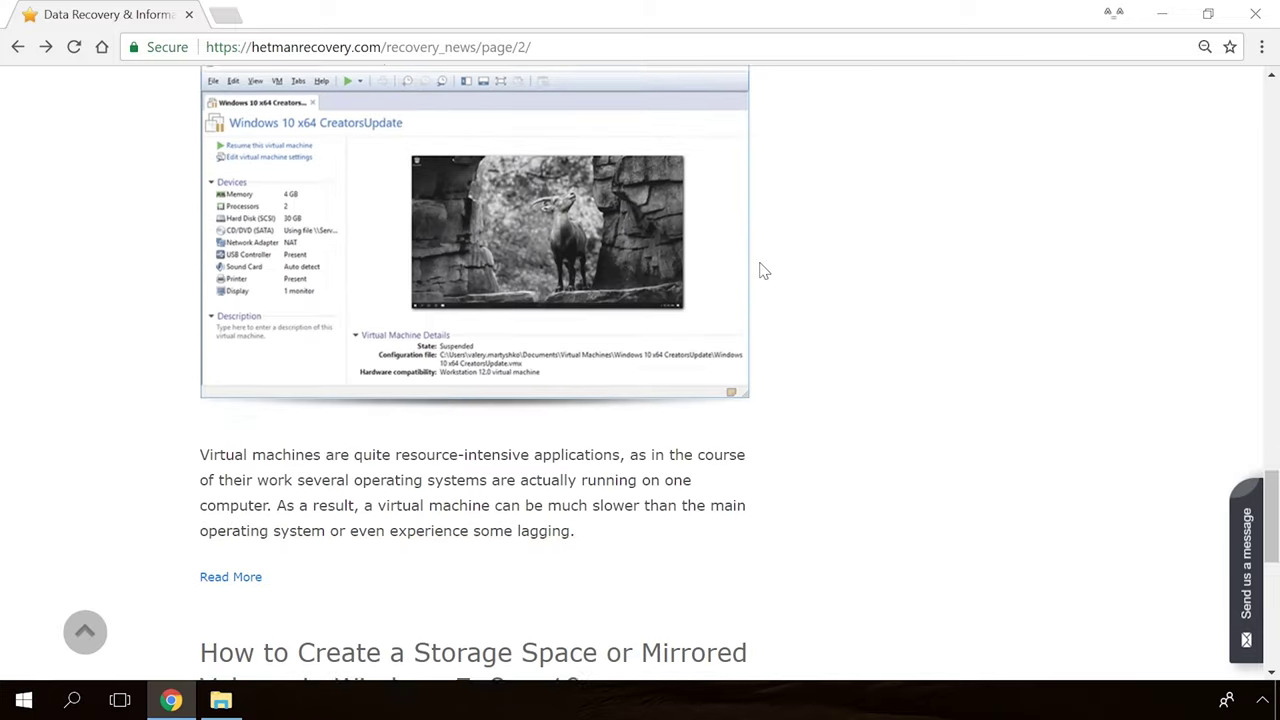
scroll(760, 270, "up", 6)
scroll(760, 271, "up", 10)
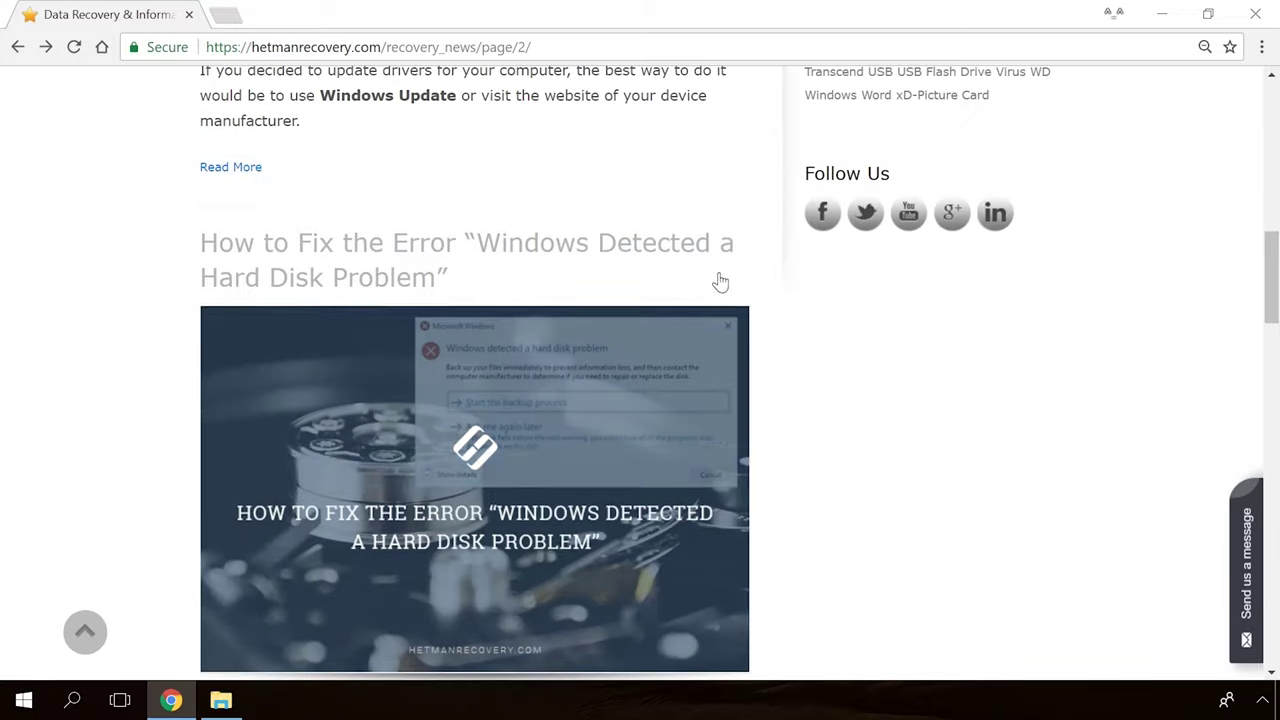
left_click(486, 363)
scroll(765, 432, "down", 10)
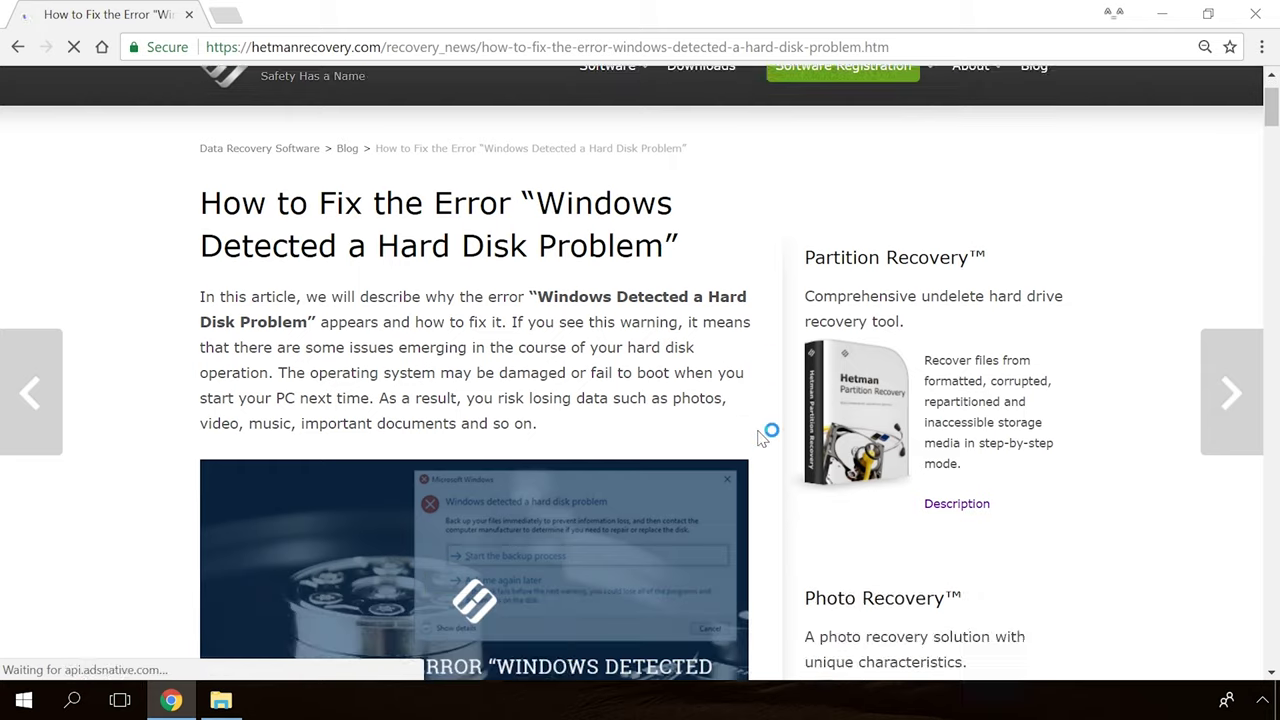
scroll(765, 434, "down", 15)
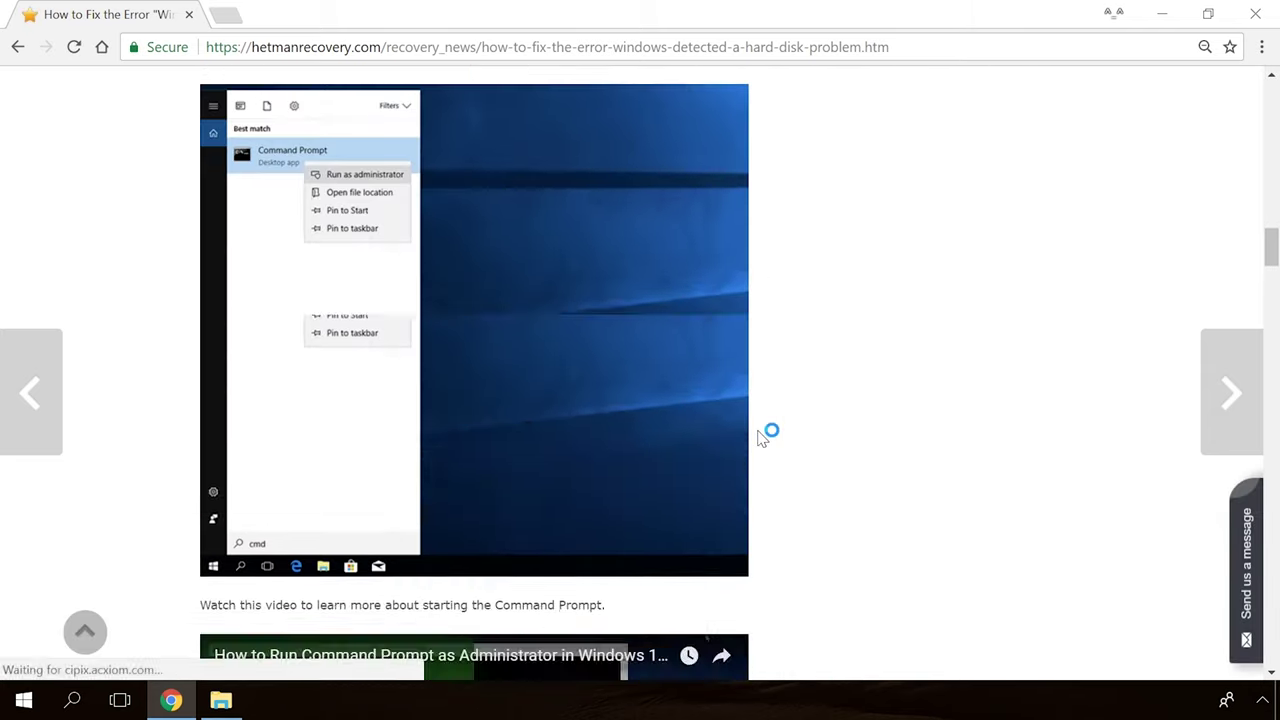
scroll(966, 483, "up", 3)
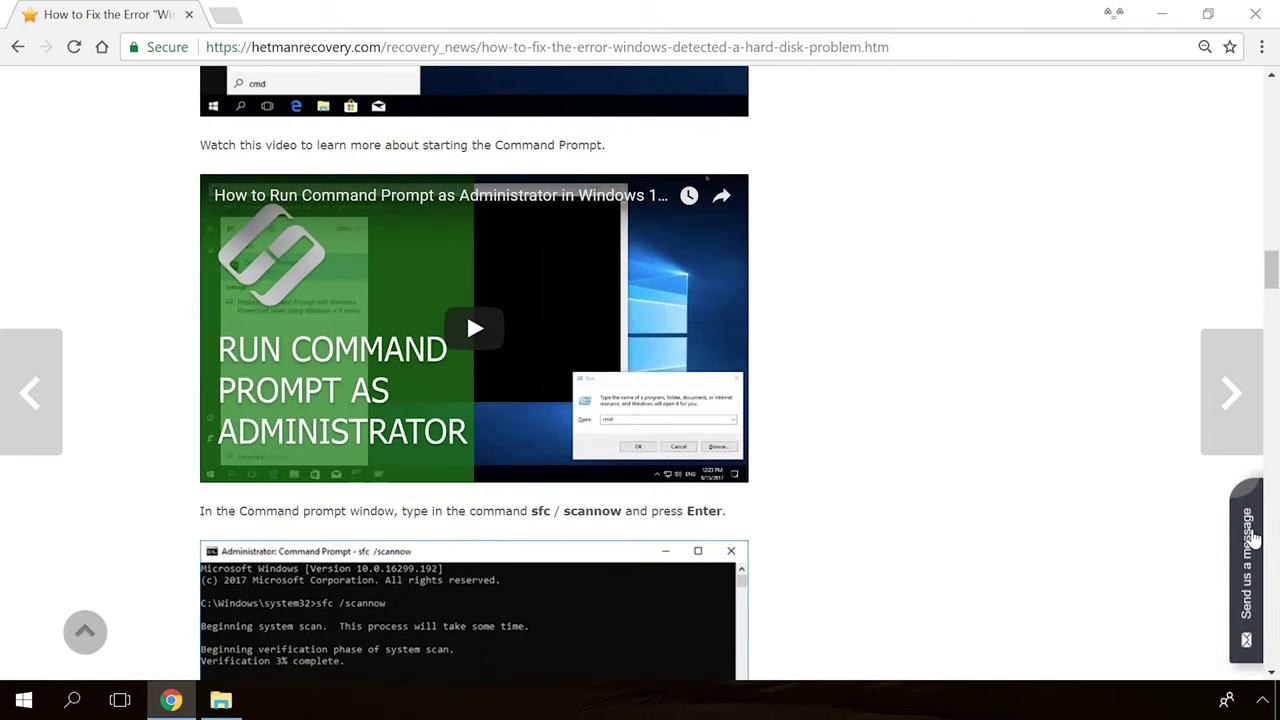
left_click(1252, 540)
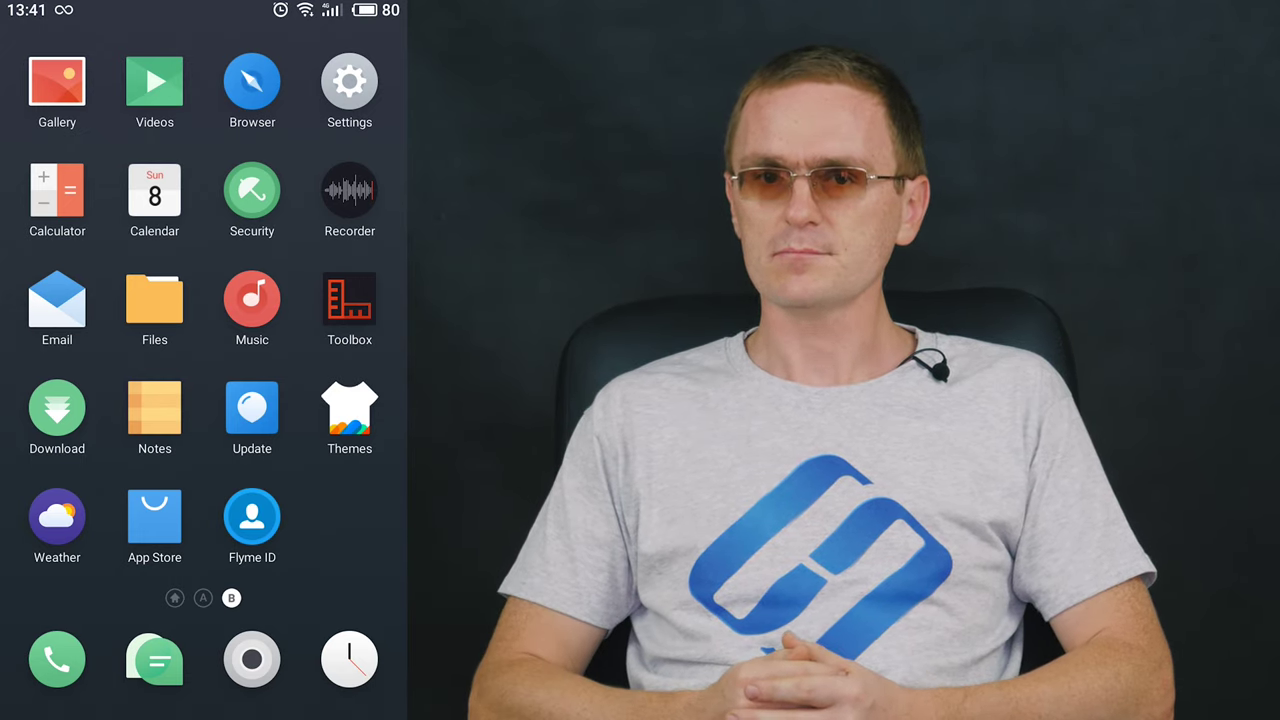
- Open the WLAN settings on the phone
left_click(349, 80)
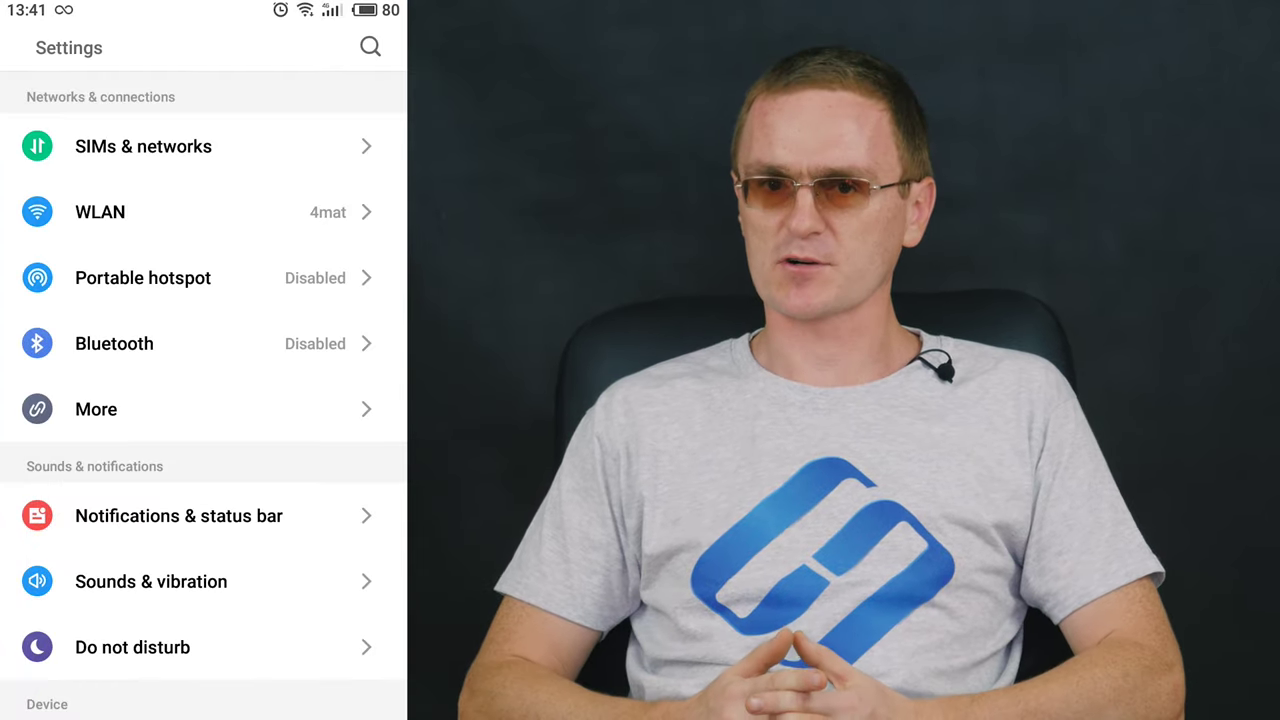
left_click(100, 212)
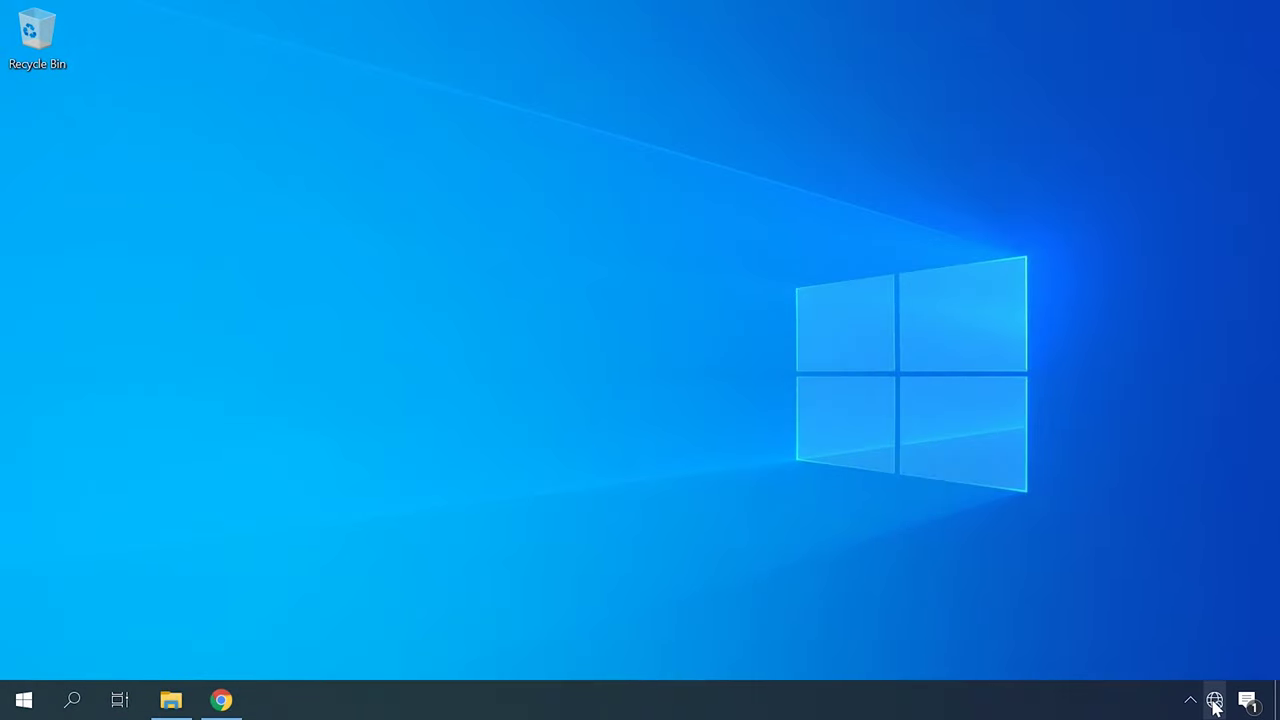
- Open the adapter options from the Windows Network & Internet settings and enable the Wireless Network adapter
right_click(1214, 700)
left_click(1120, 686)
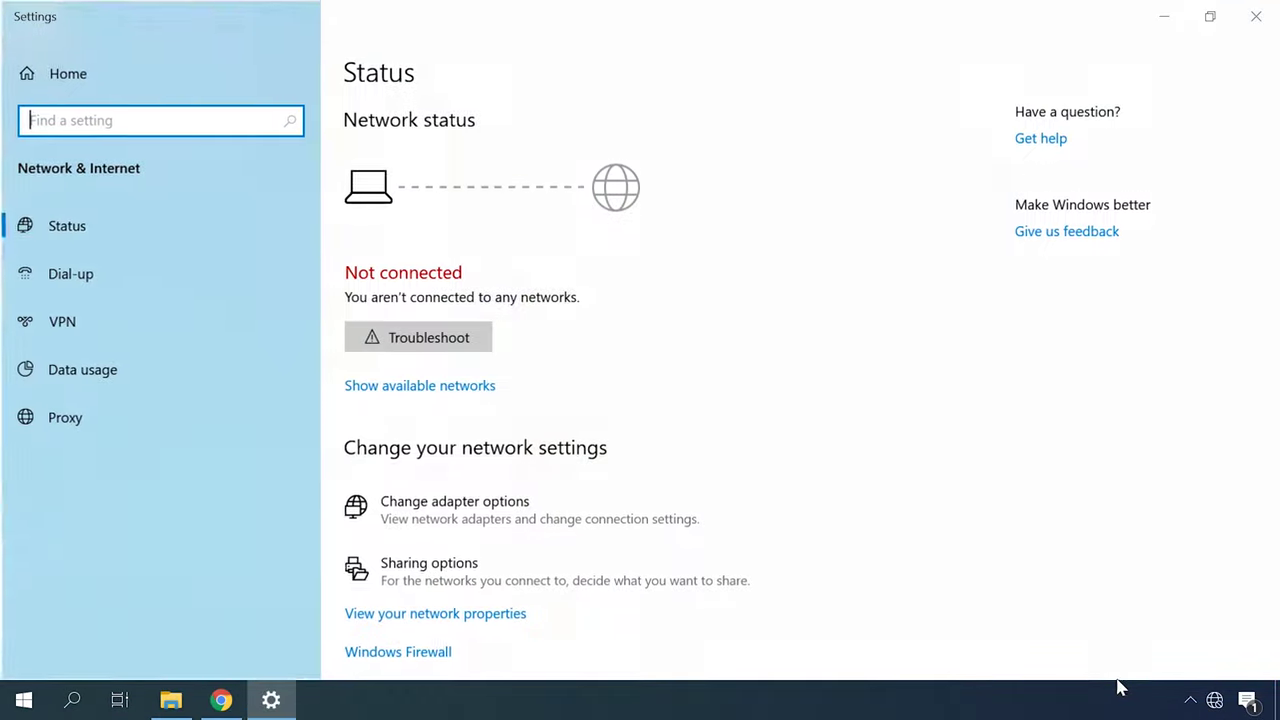
left_click(459, 513)
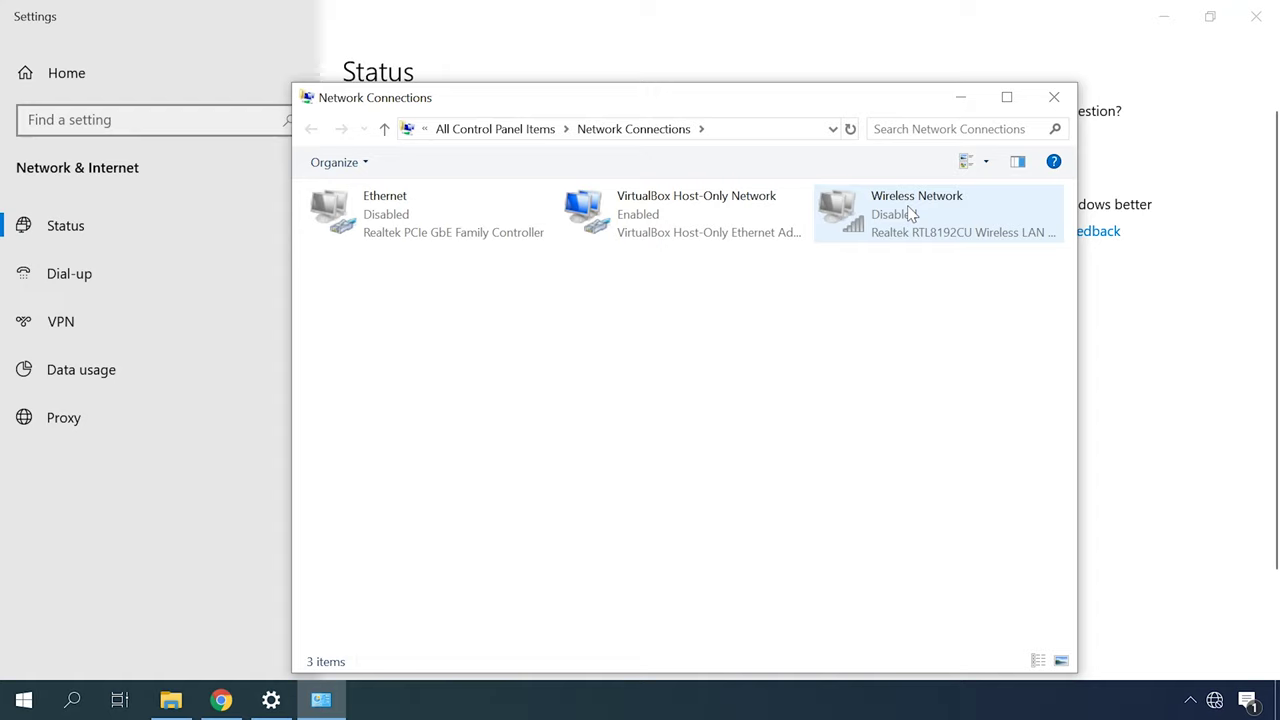
right_click(911, 214)
left_click(970, 222)
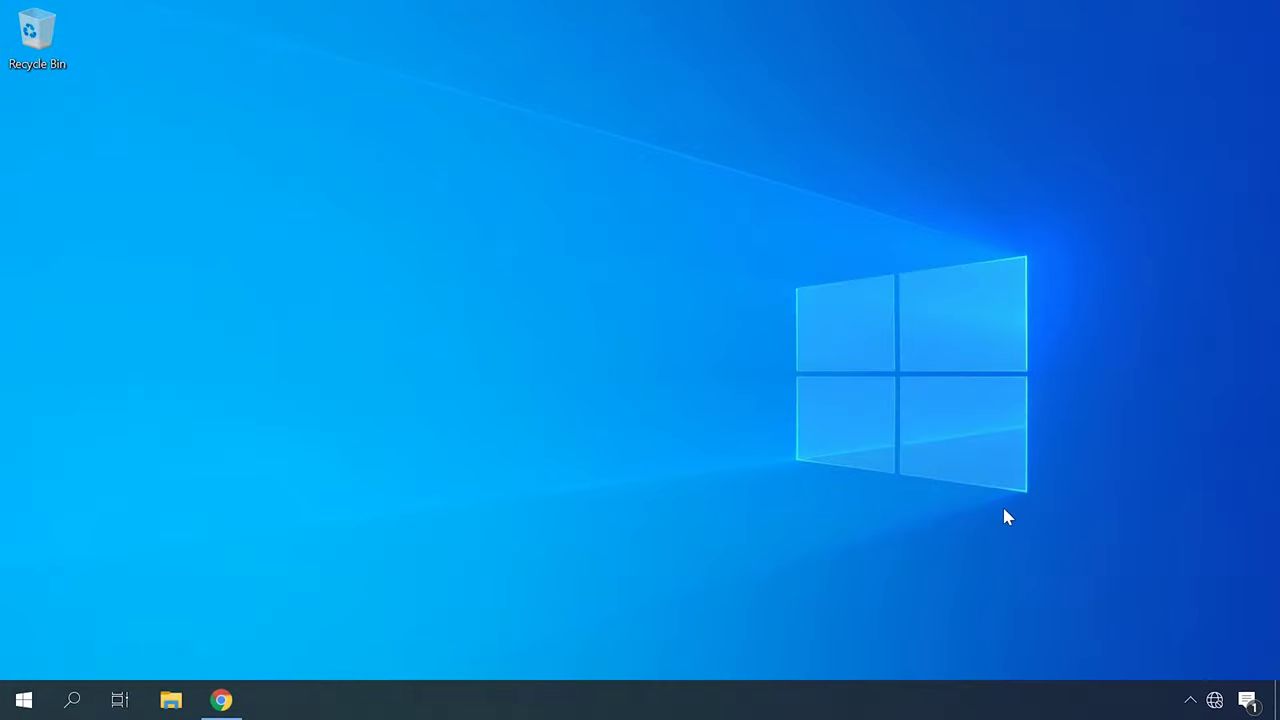
- Run the network troubleshooter from the status page of the Network & Internet settings
right_click(1216, 700)
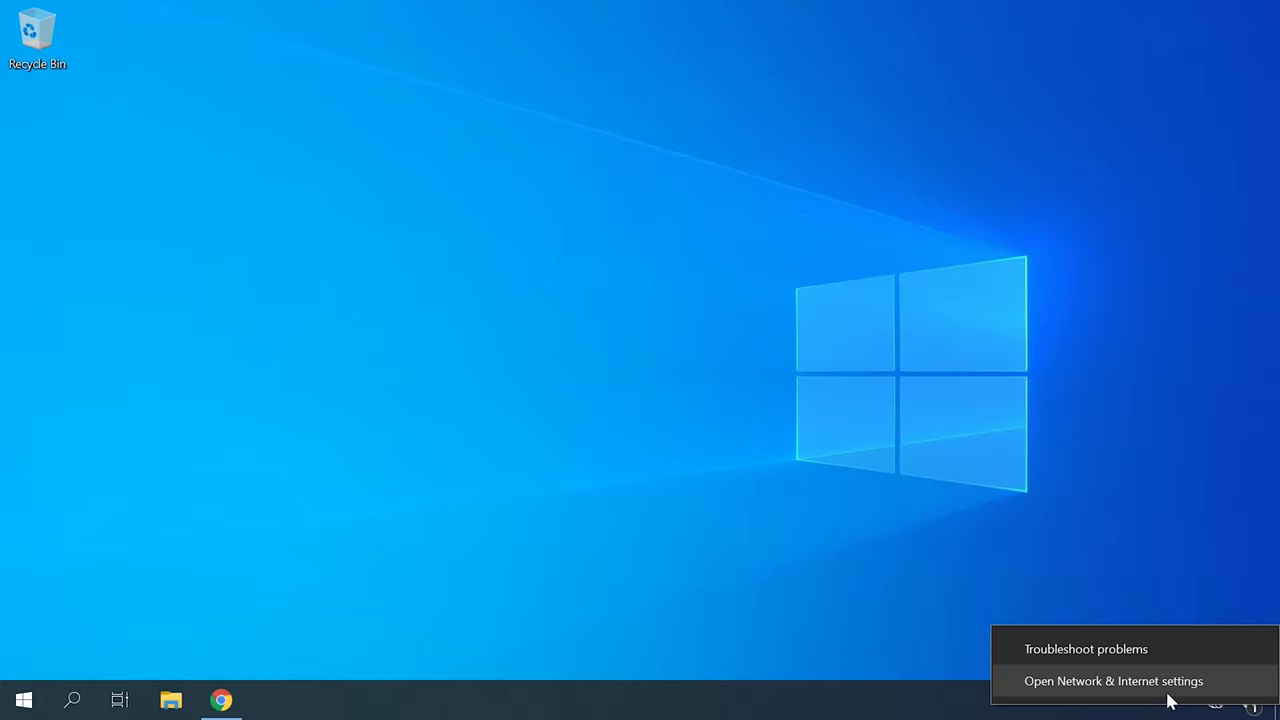
left_click(1140, 685)
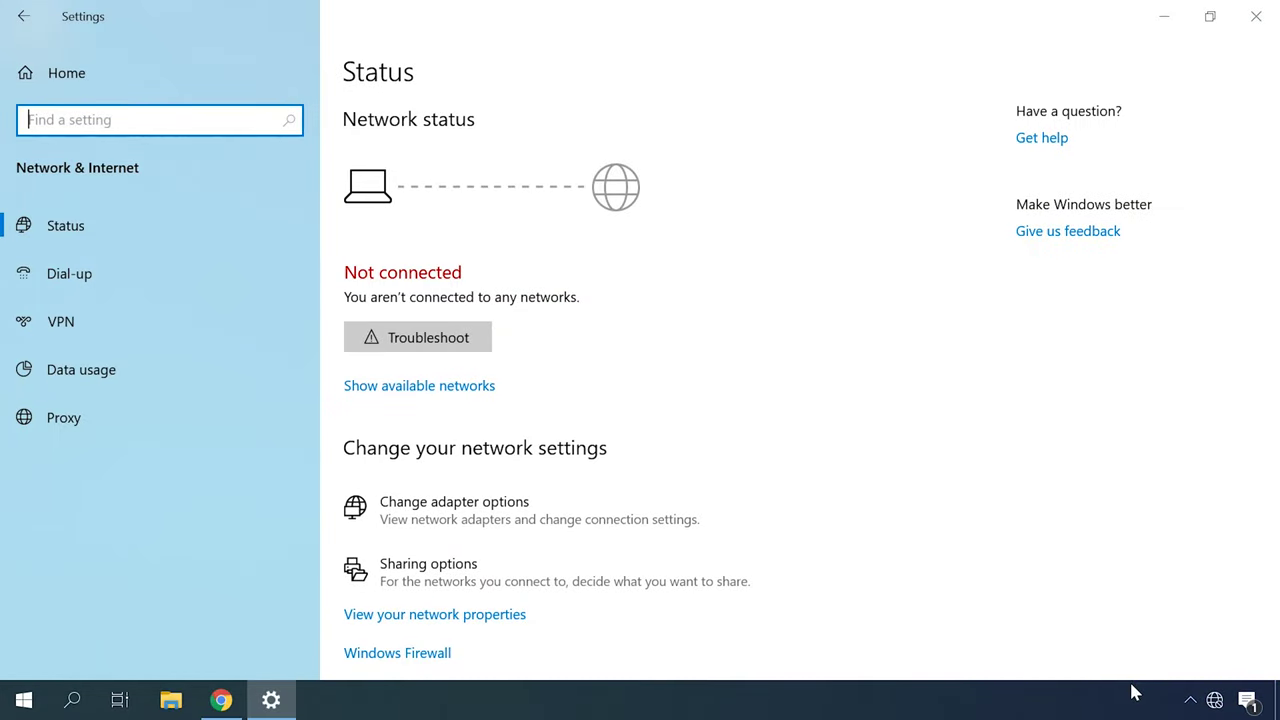
left_click(418, 340)
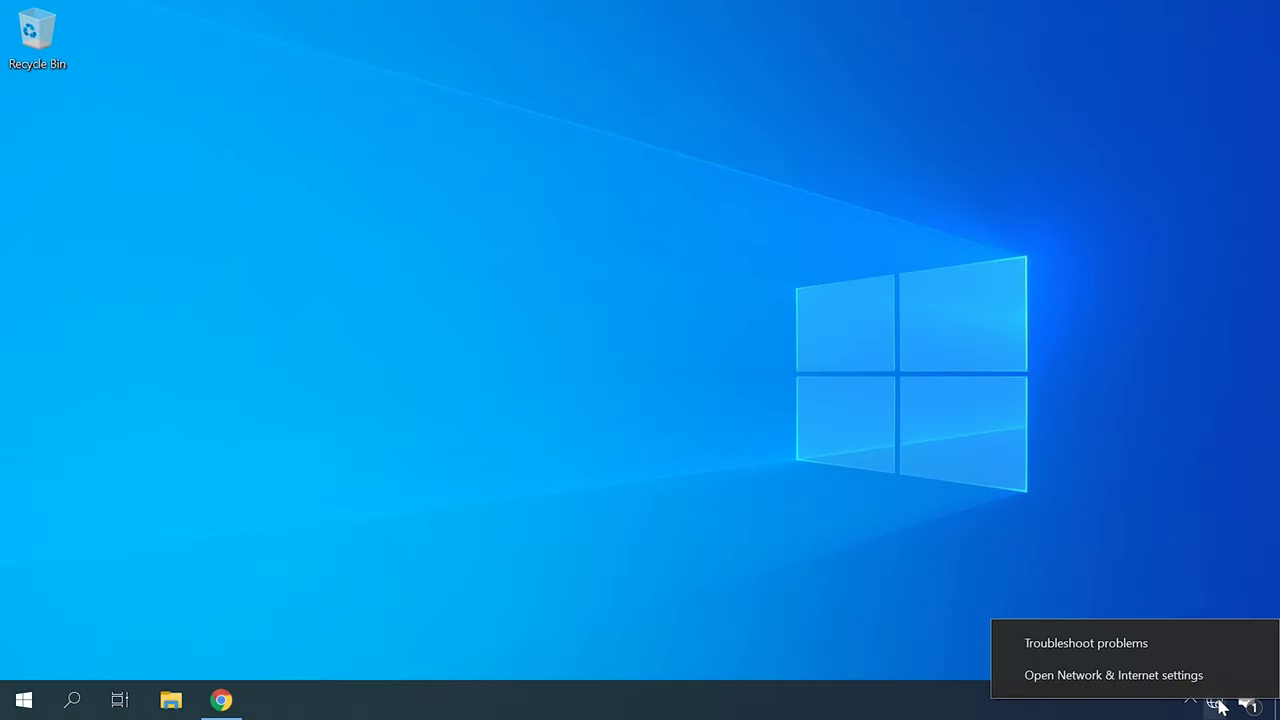
left_click(1145, 676)
left_click(443, 336)
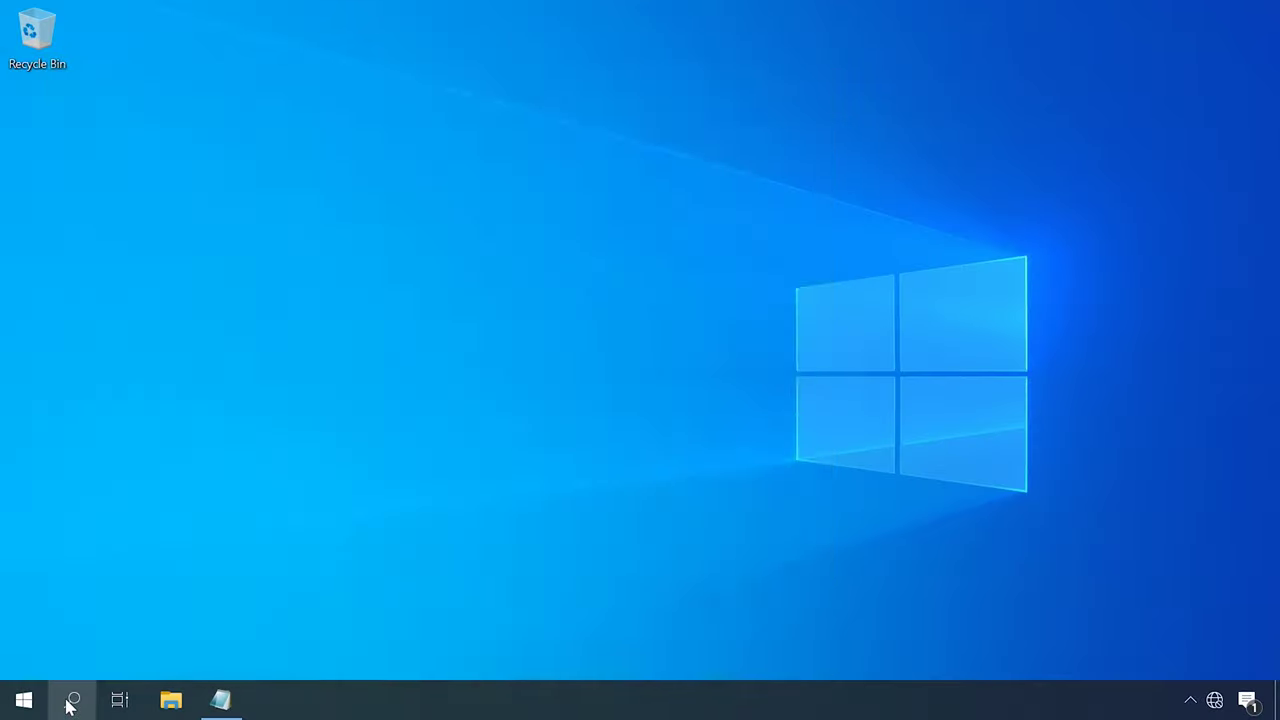
- Search Windows for "serv" and open the Services app
left_click(72, 700)
type("serv")
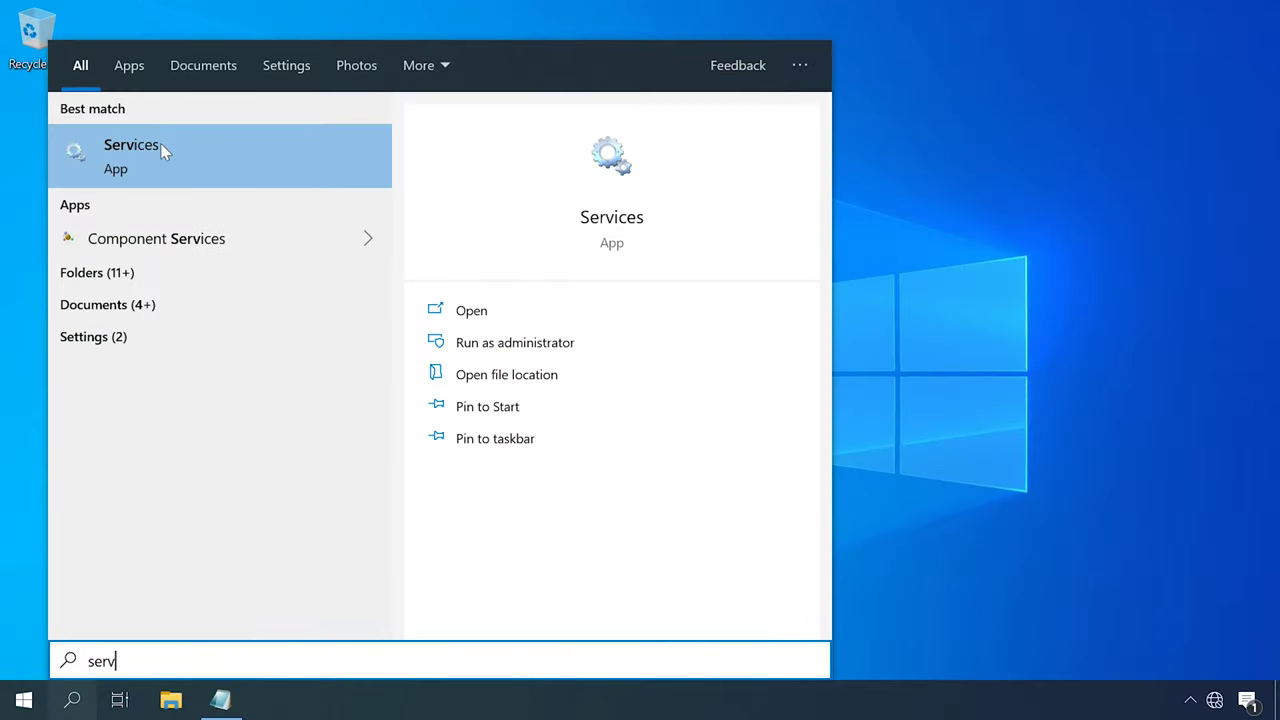
left_click(165, 150)
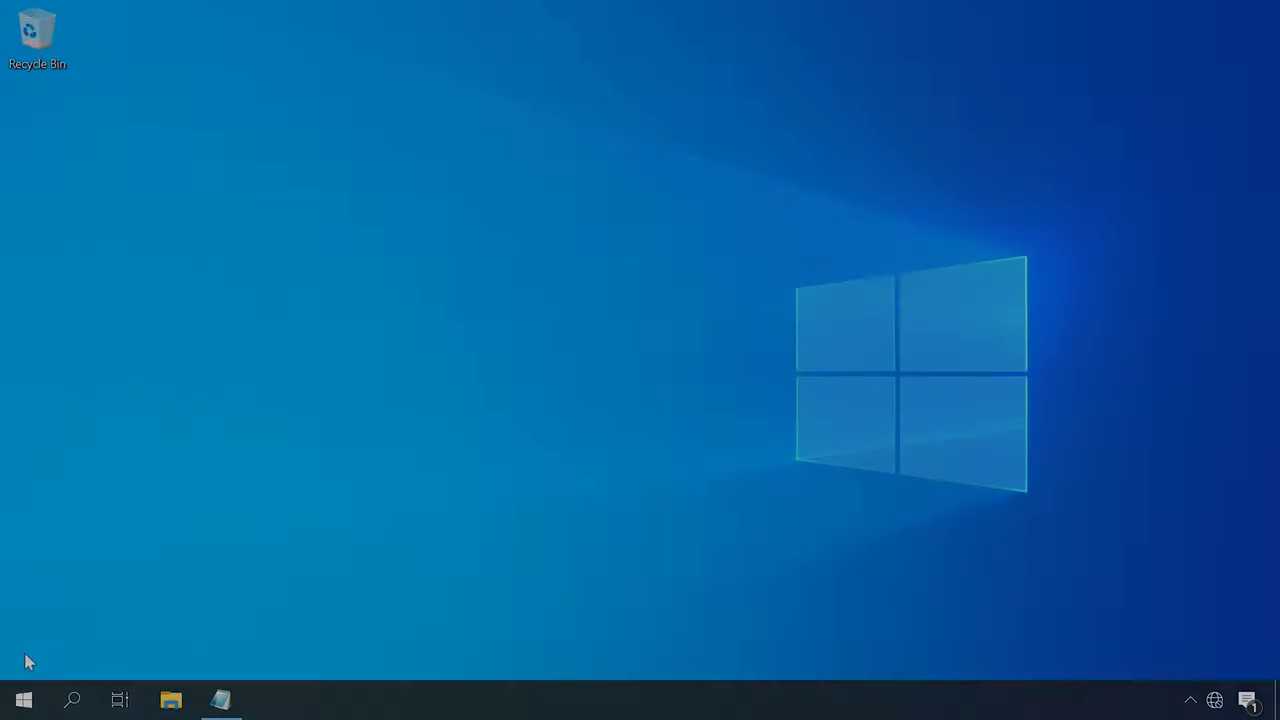
- Open the Services list under Services and Applications in Computer Management
right_click(24, 700)
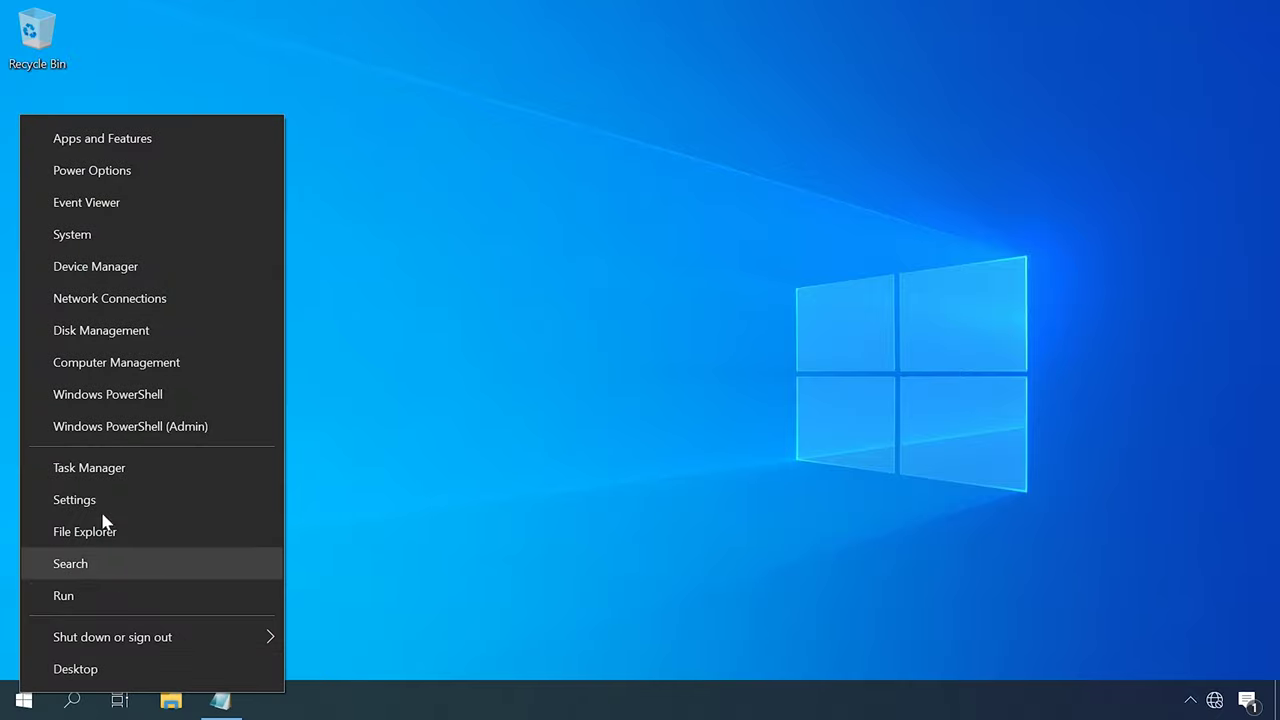
left_click(126, 368)
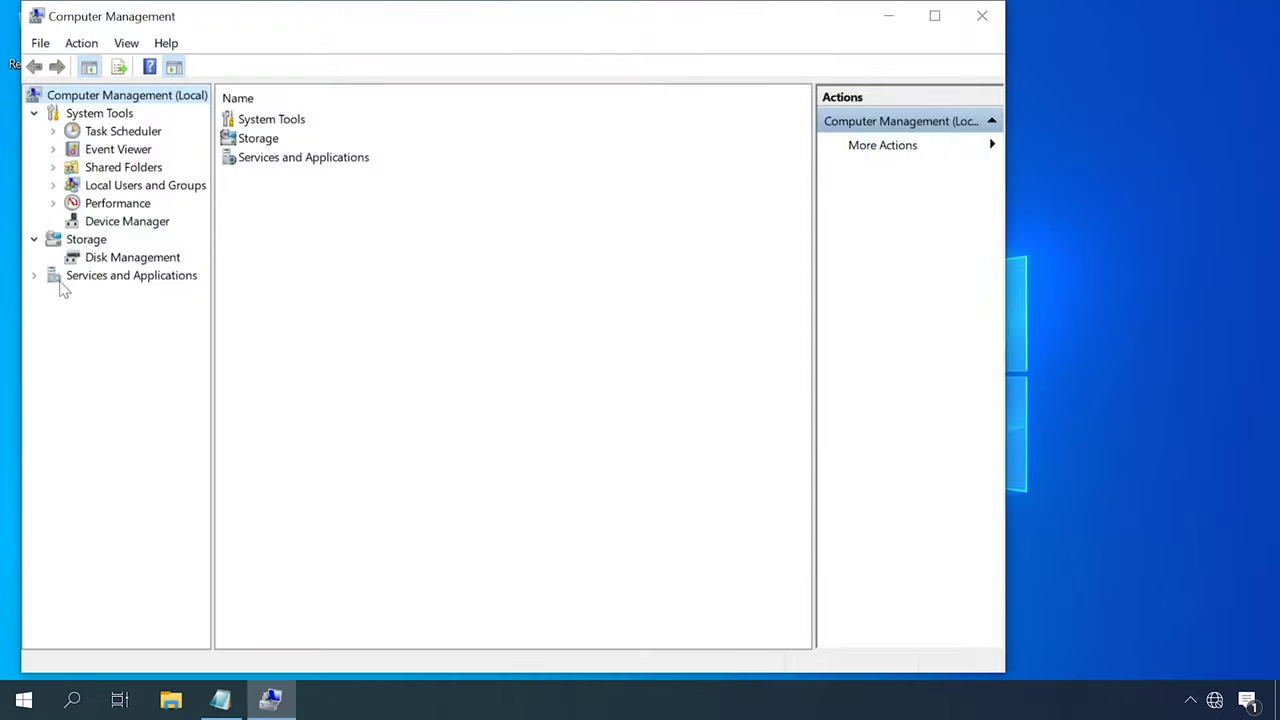
left_click(34, 275)
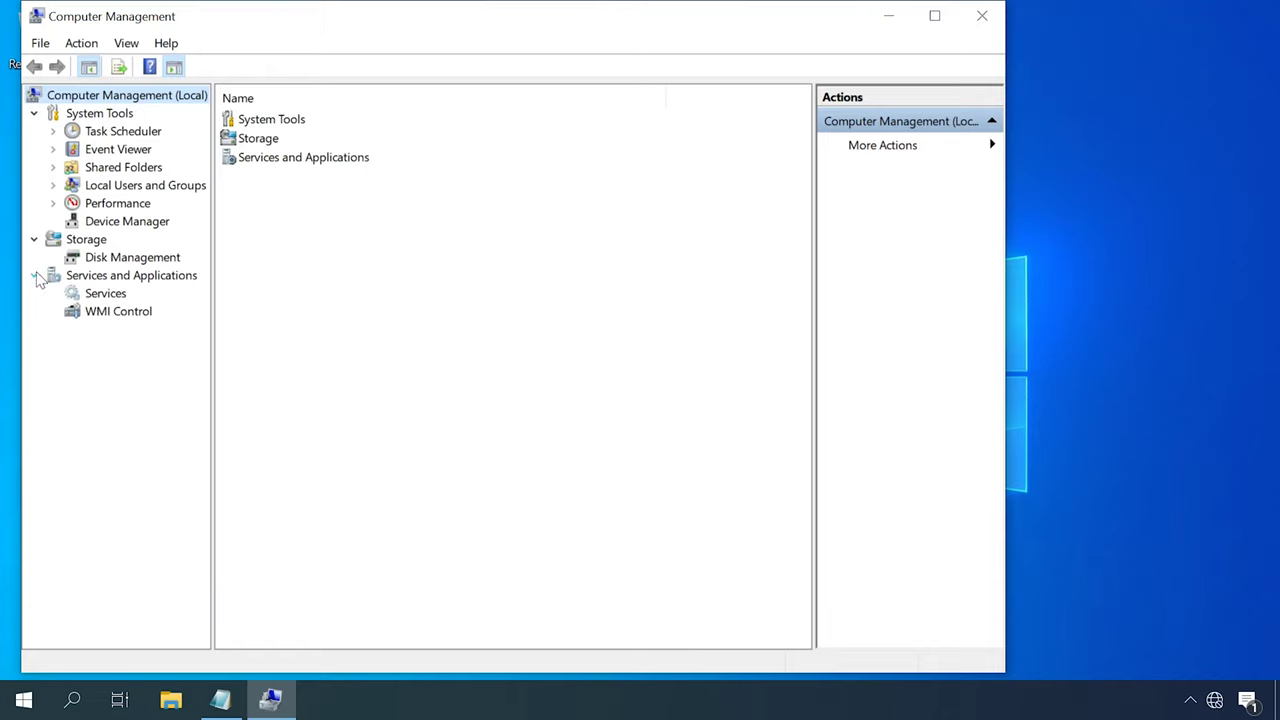
left_click(104, 296)
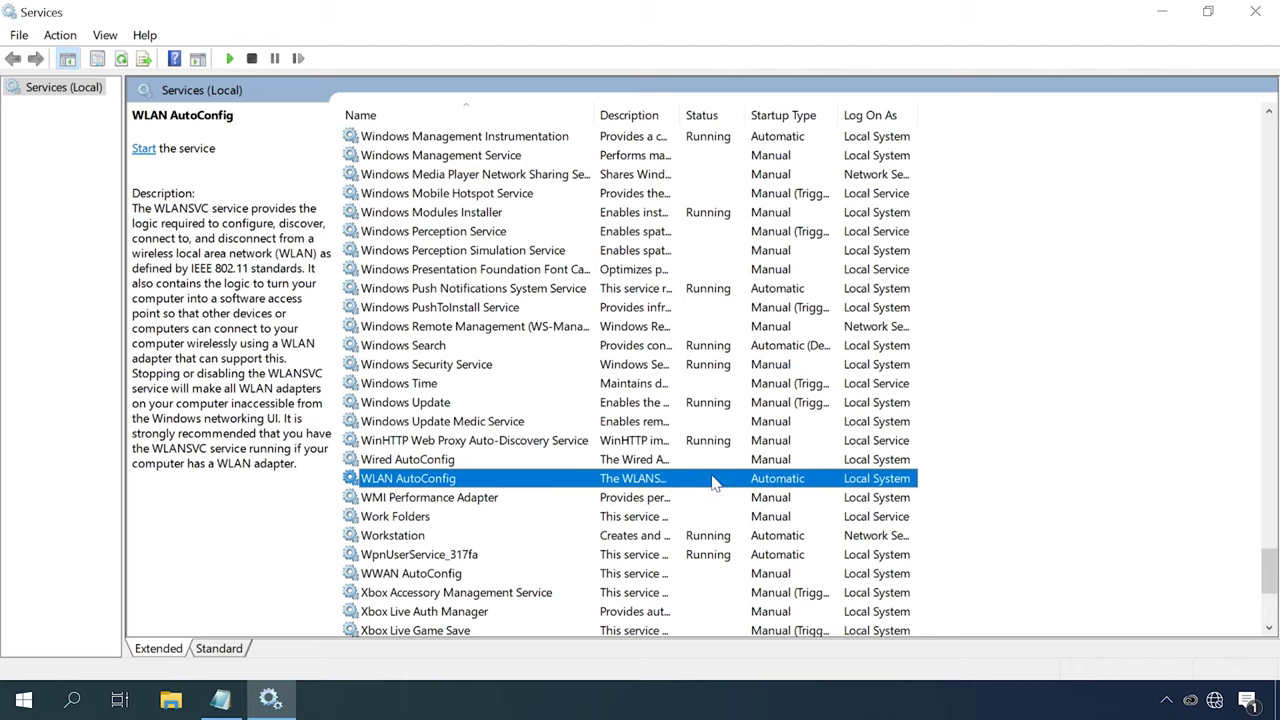
- Start the WLAN AutoConfig service from its properties and accept the dialog
right_click(714, 482)
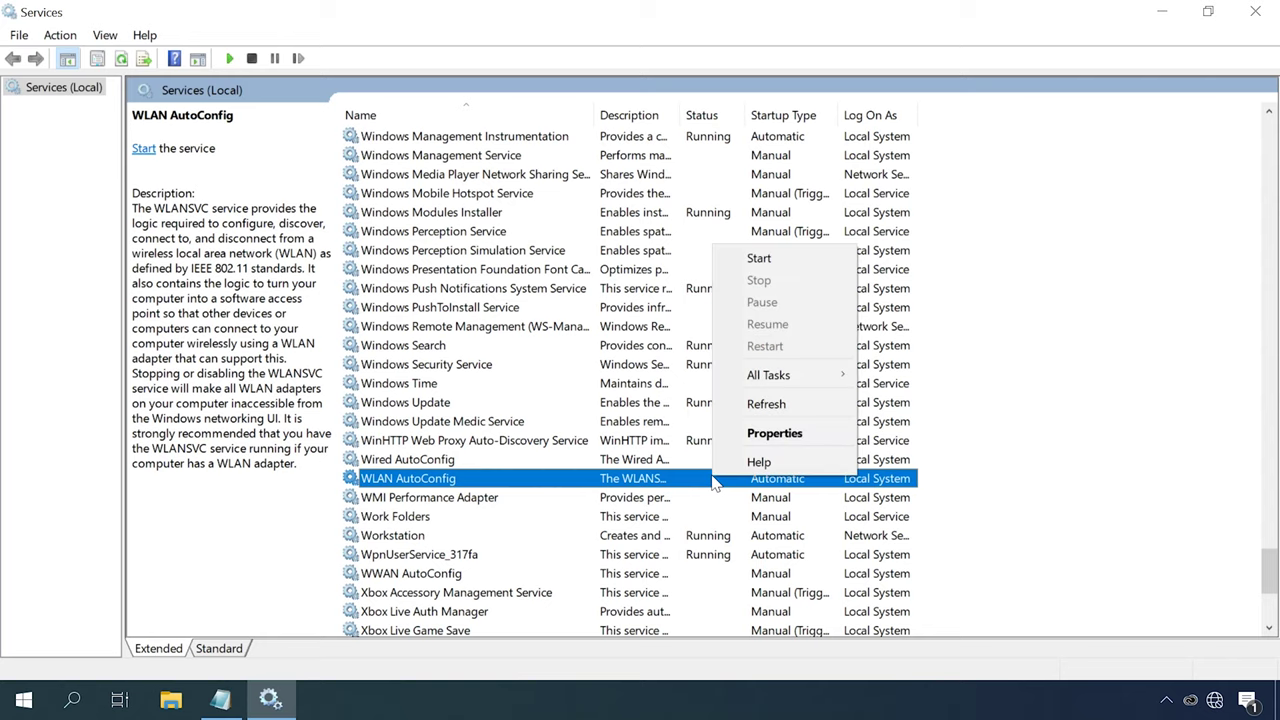
left_click(776, 436)
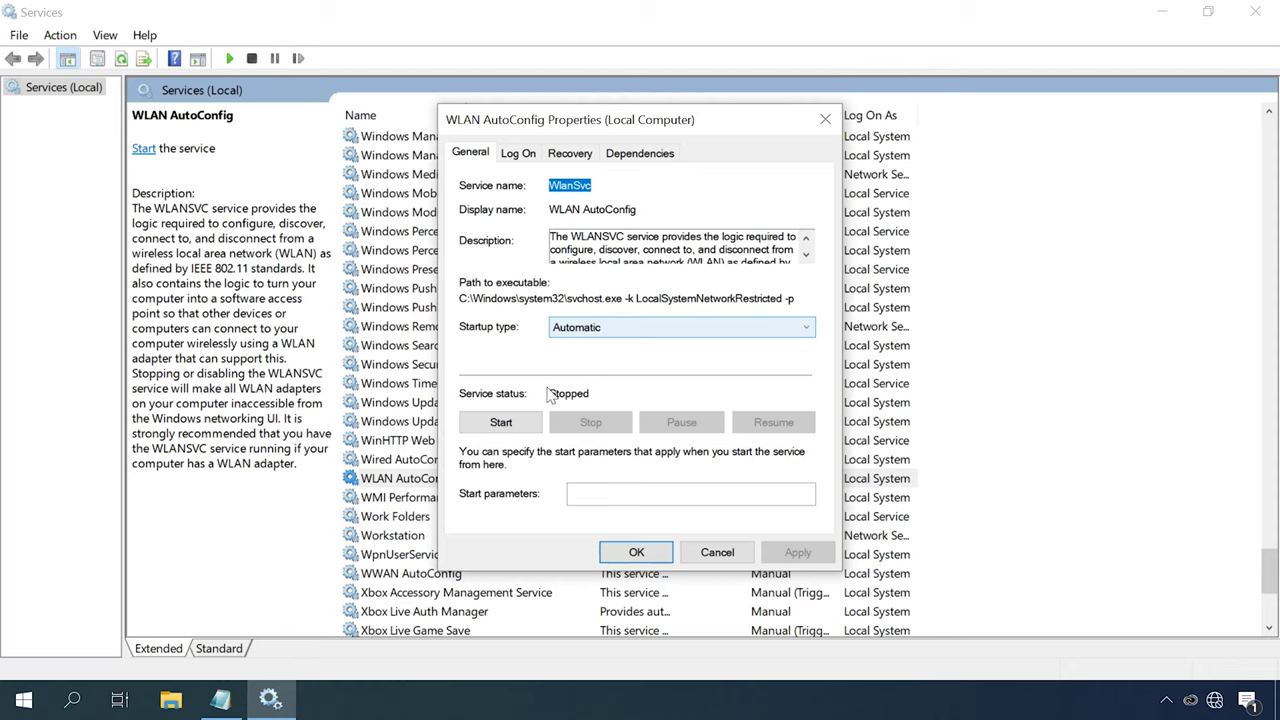
left_click(522, 426)
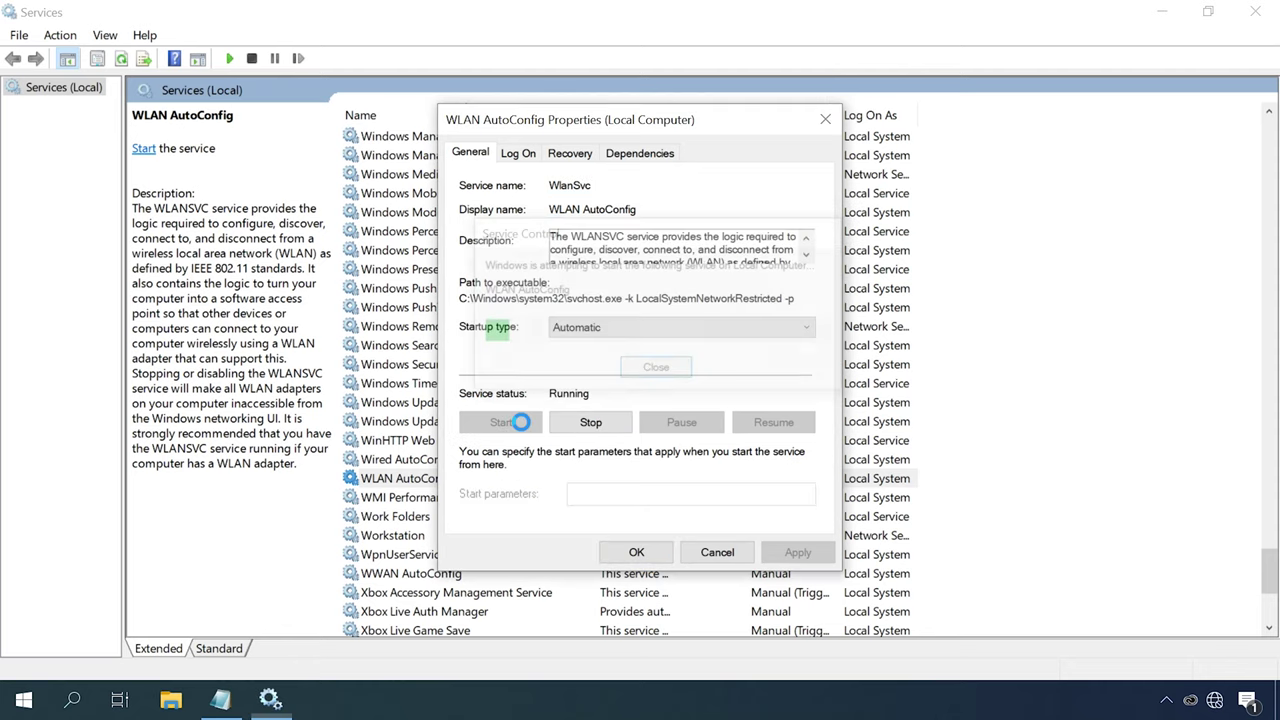
left_click(647, 552)
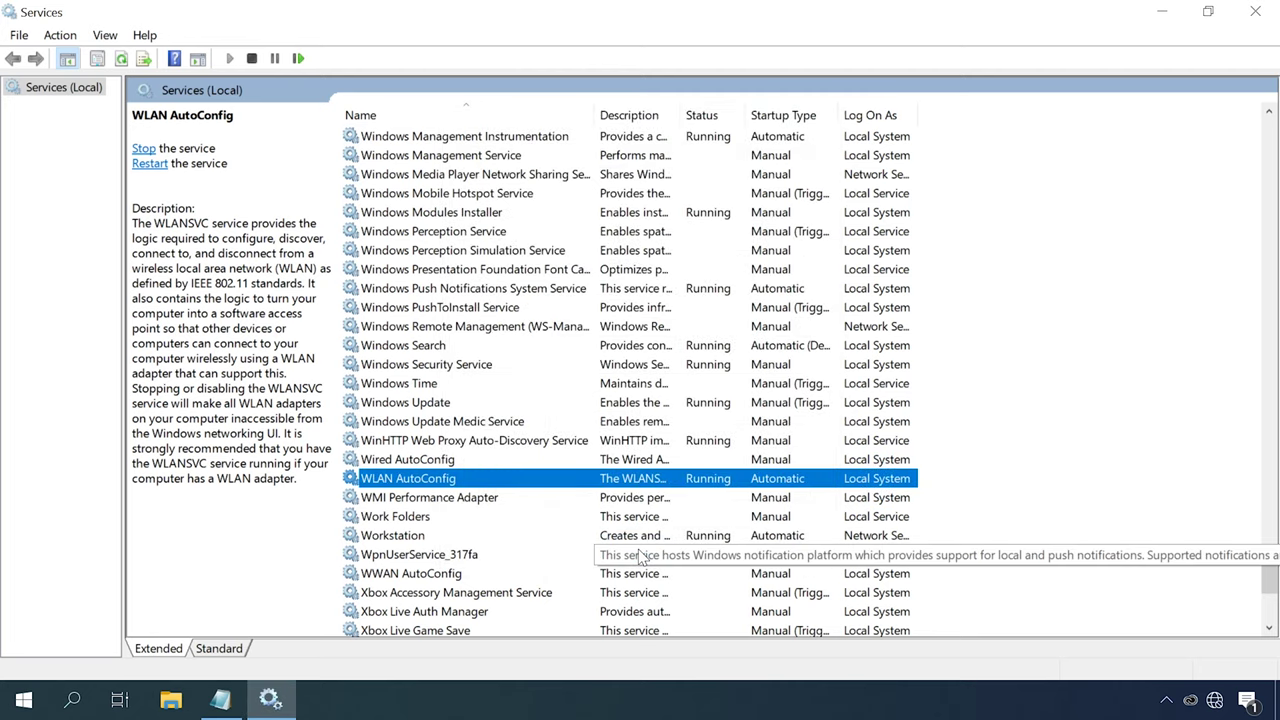
left_click(24, 700)
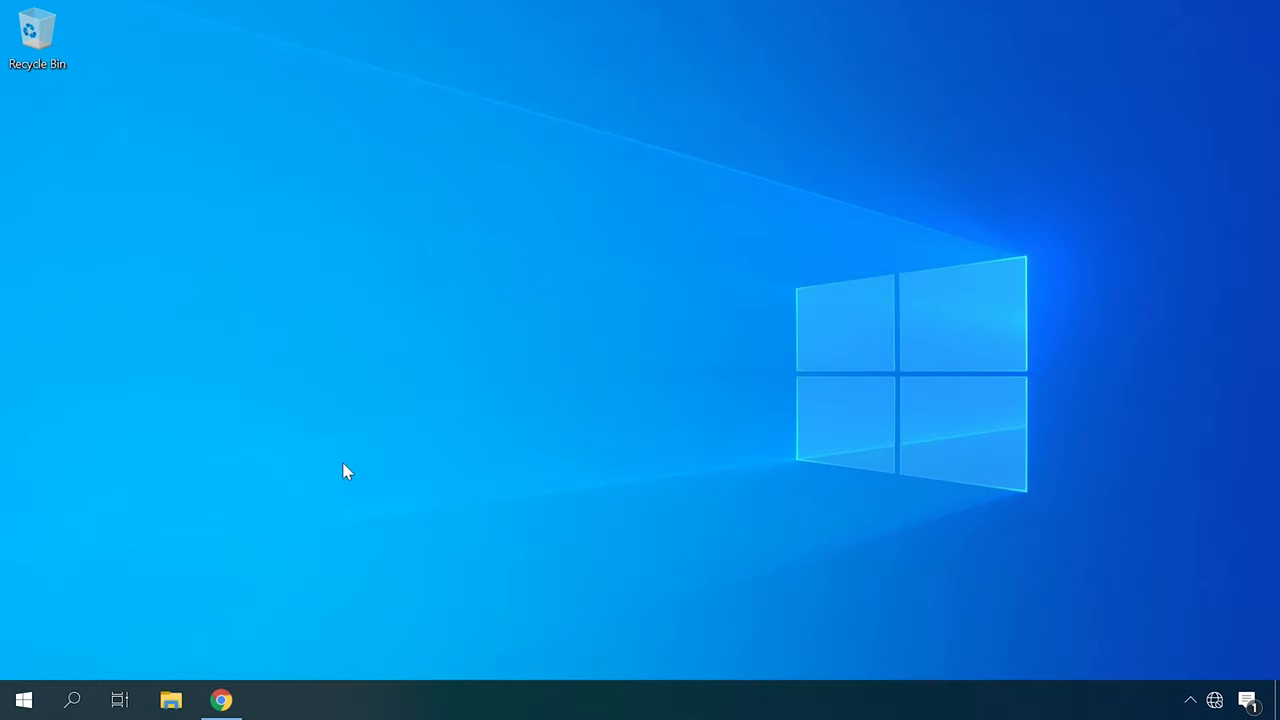
right_click(23, 702)
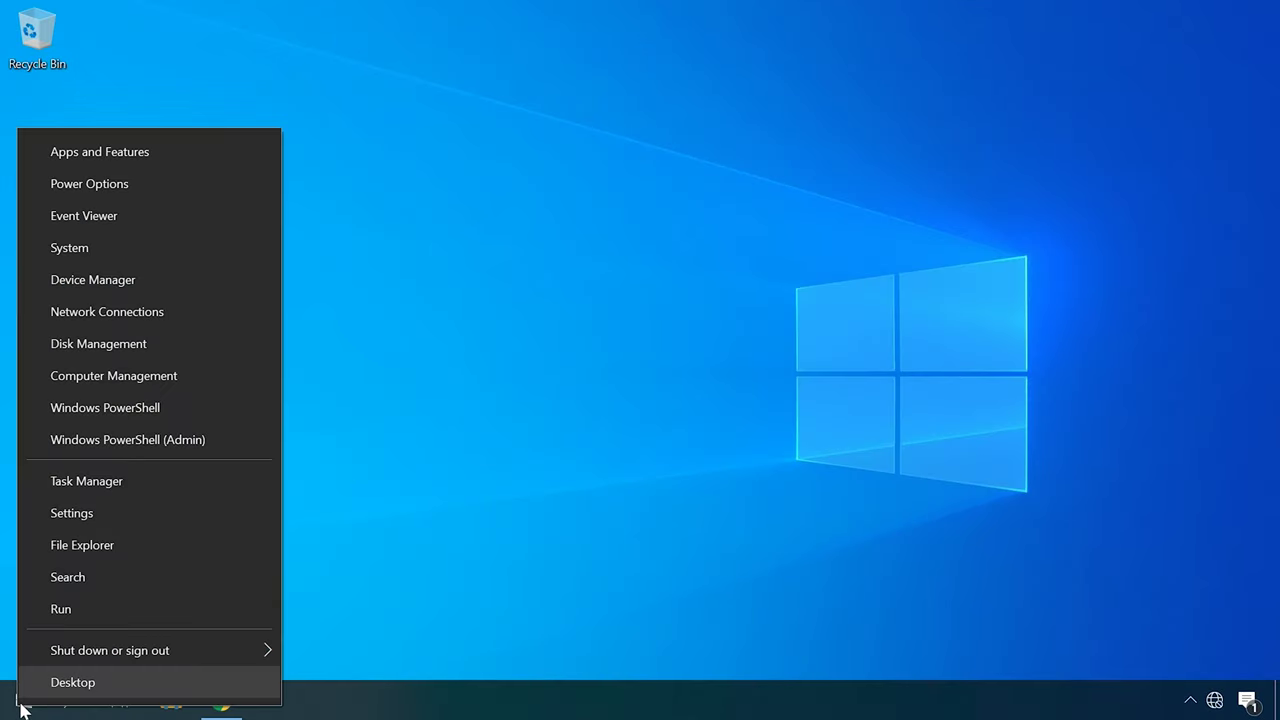
left_click(436, 428)
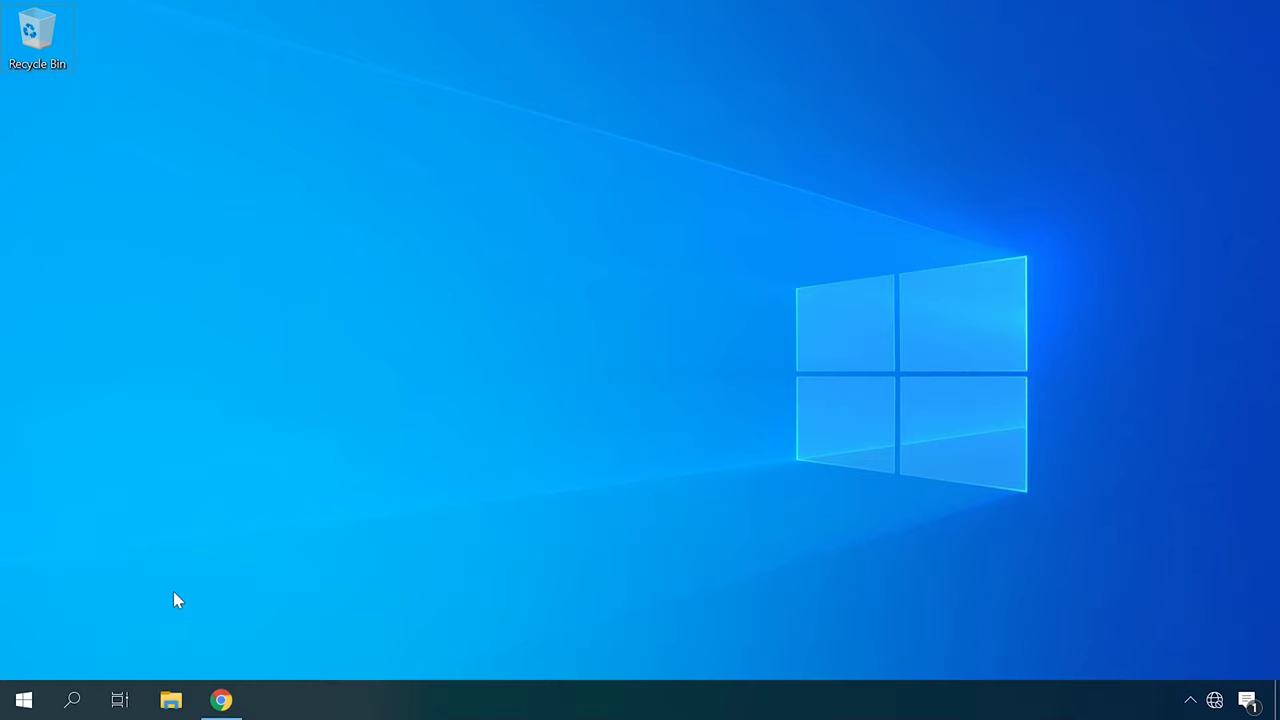
- Launch Windows Mobility Center with the Run command mblctr.exe
key("super+r")
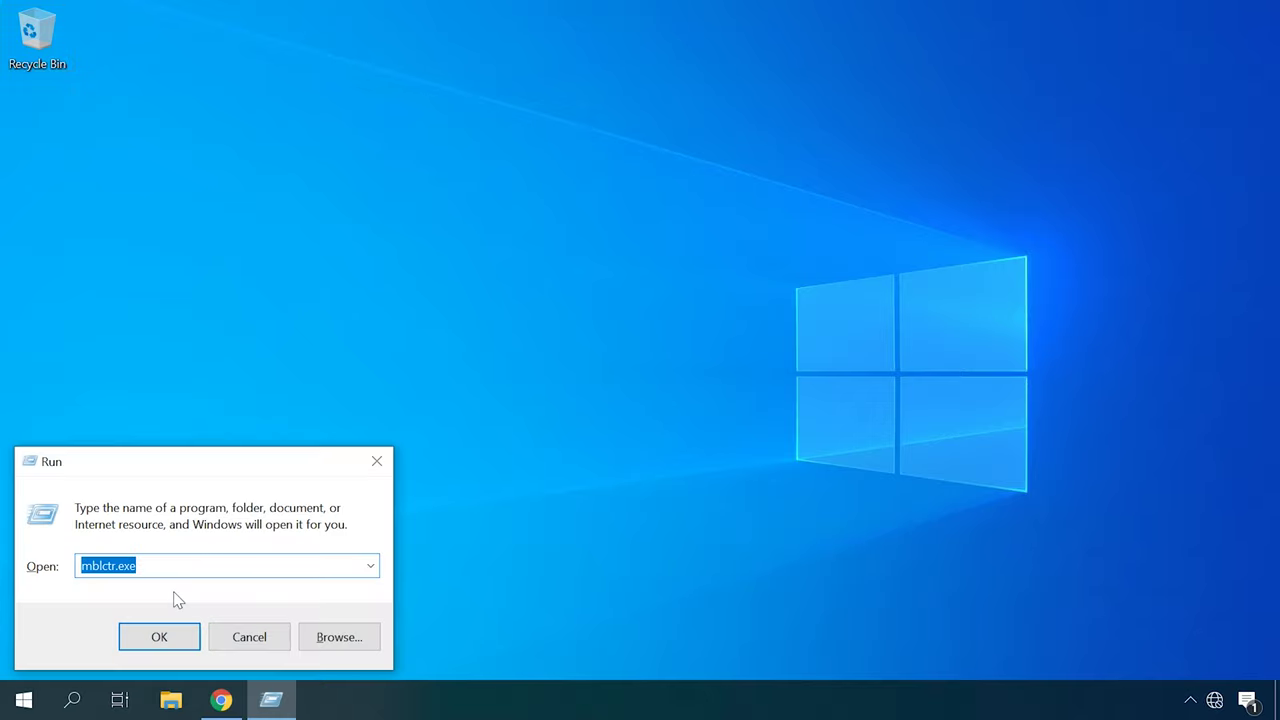
left_click(151, 645)
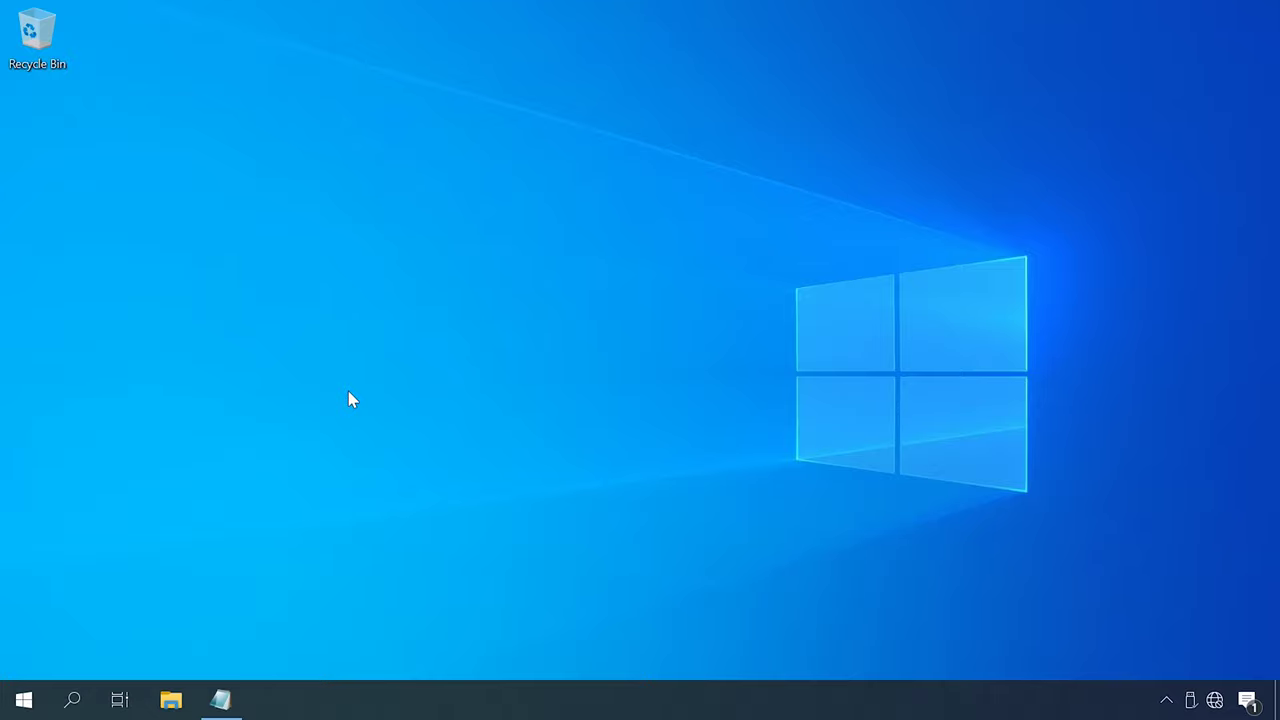
- Open Device Manager and check the device status in the Realtek RTL8192CU wireless adapter's properties
right_click(23, 700)
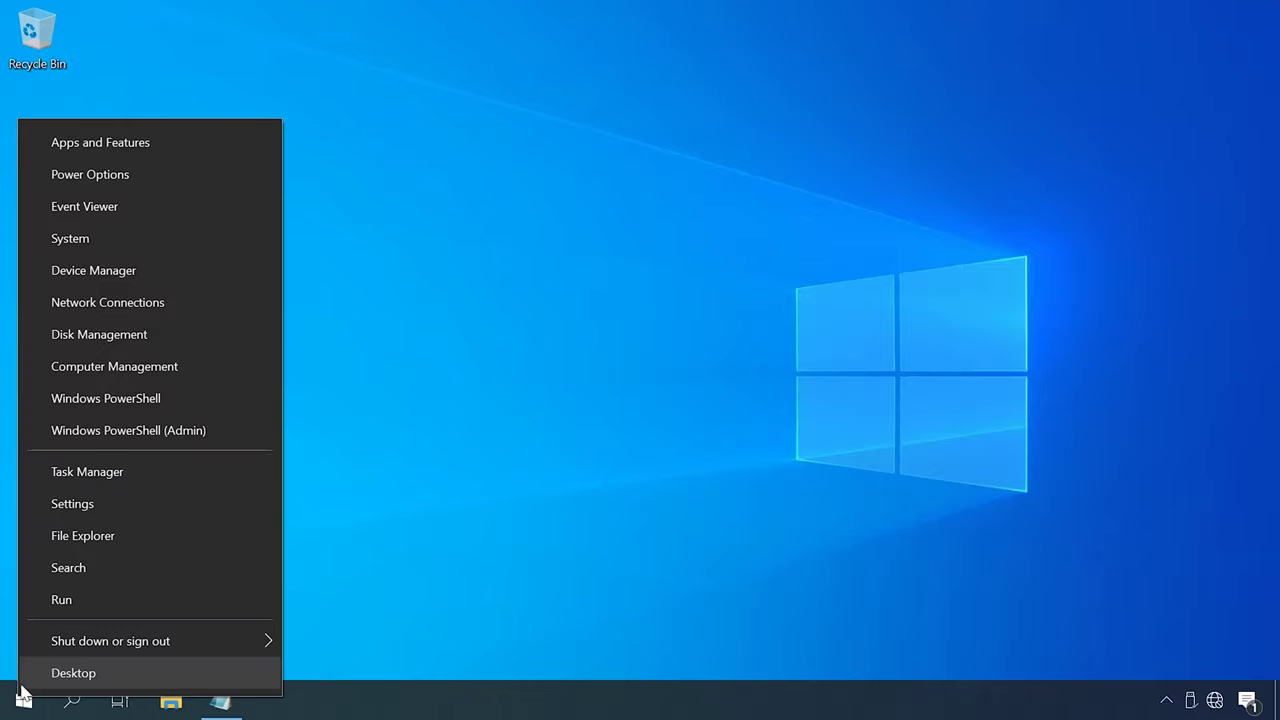
left_click(100, 282)
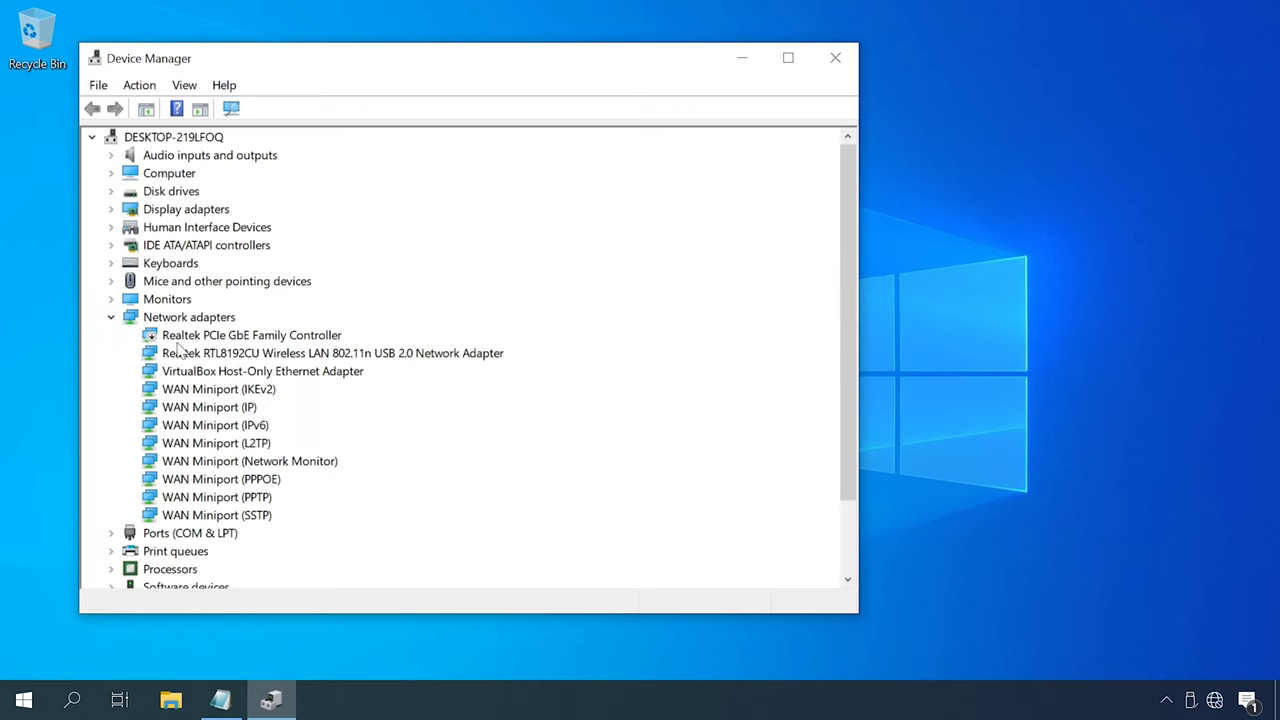
left_click(214, 355)
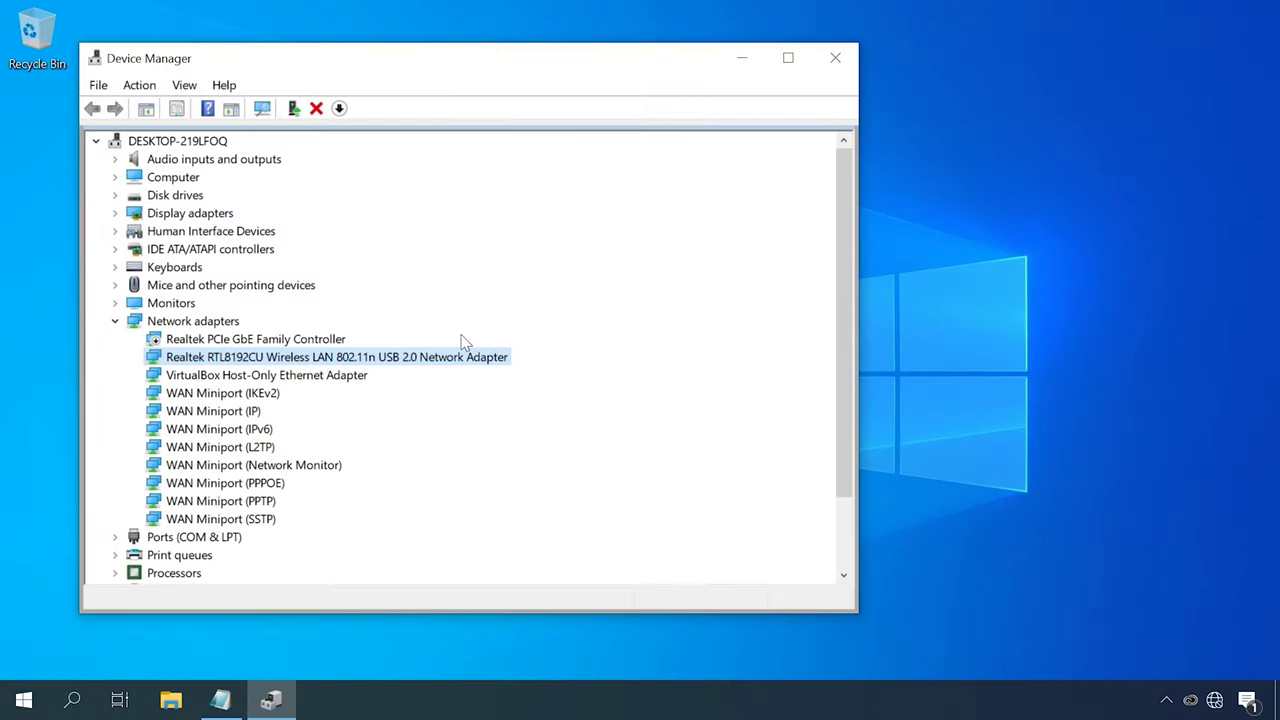
right_click(377, 360)
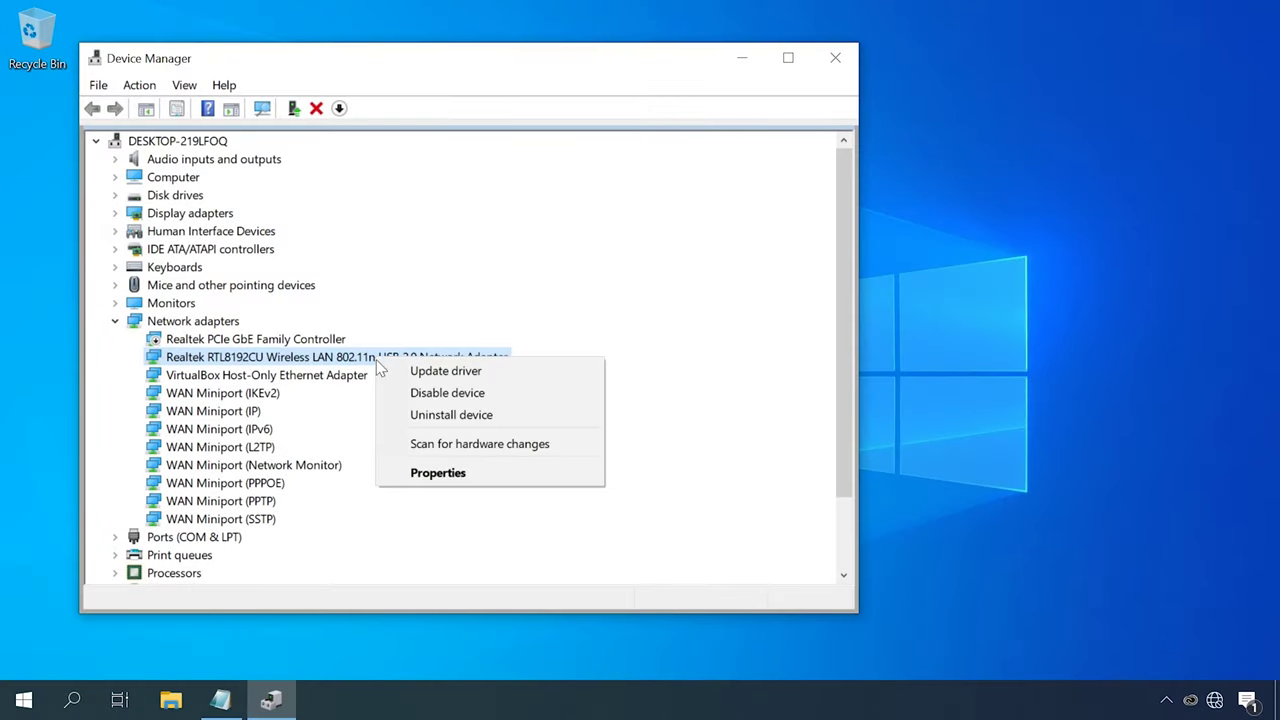
left_click(435, 478)
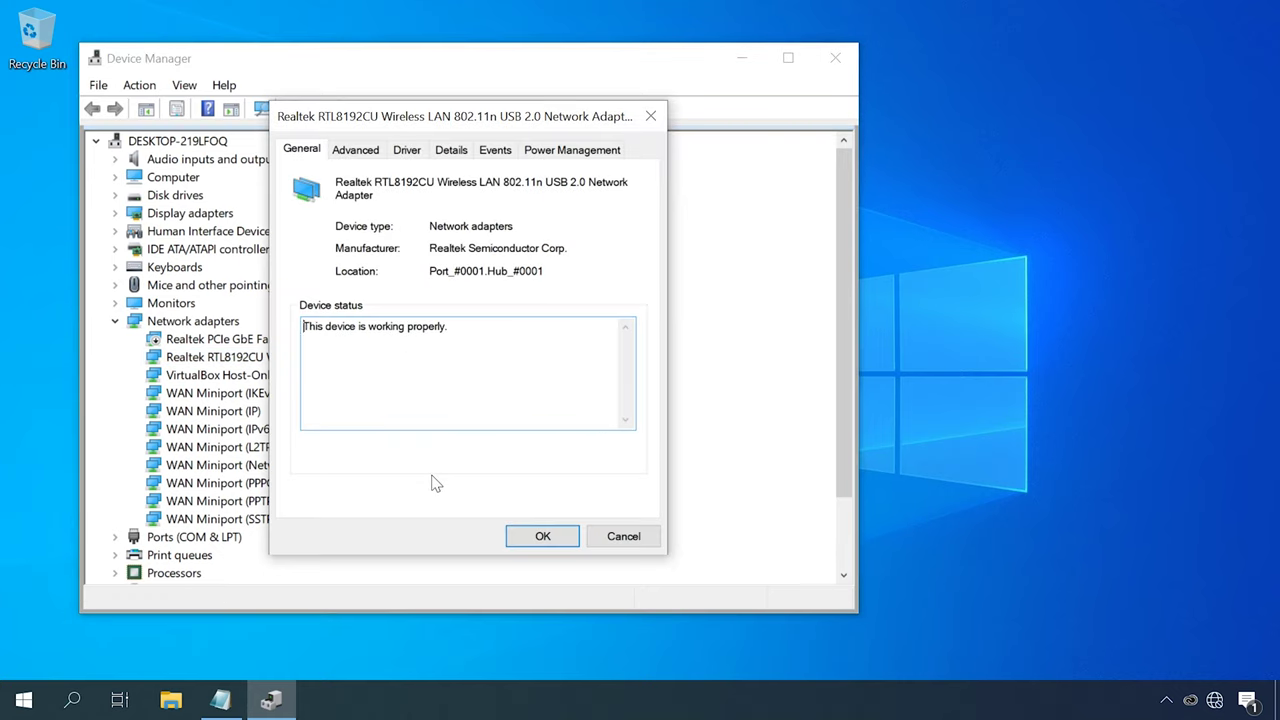
left_click_drag(449, 327, 299, 325)
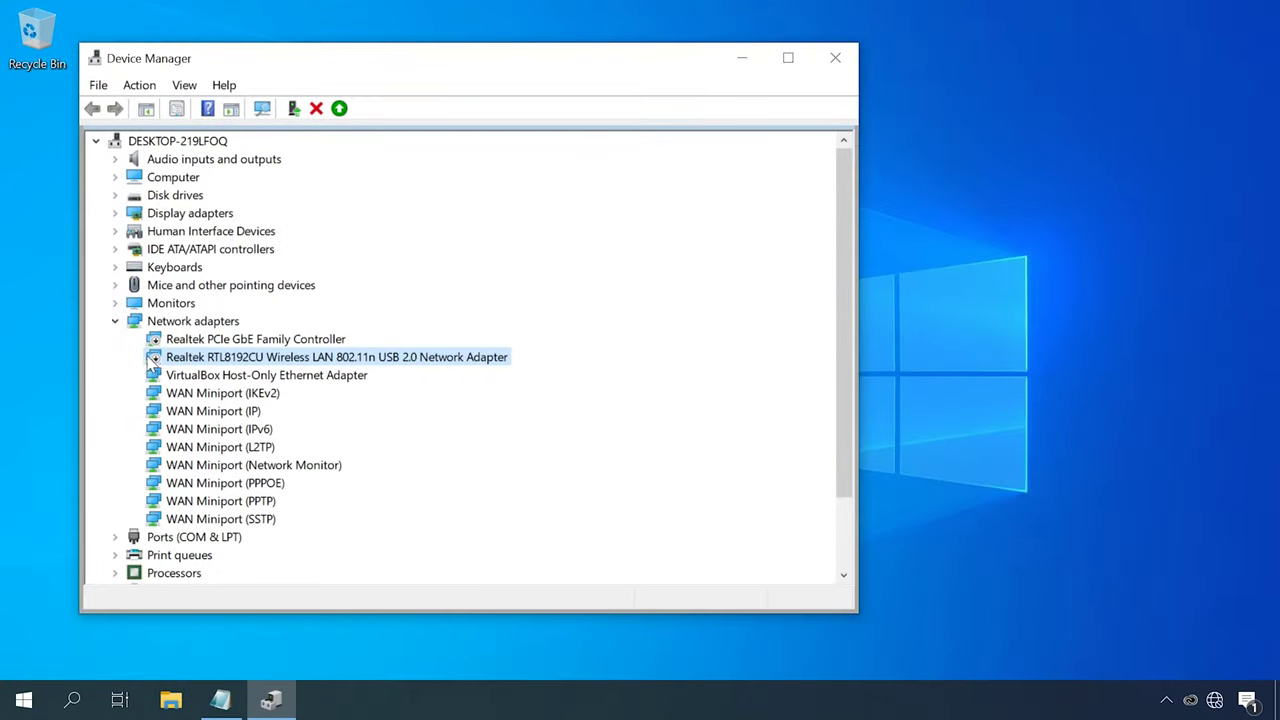
- Enable the Realtek RTL8192CU Wireless LAN 802.11n USB 2.0 Network Adapter
right_click(182, 365)
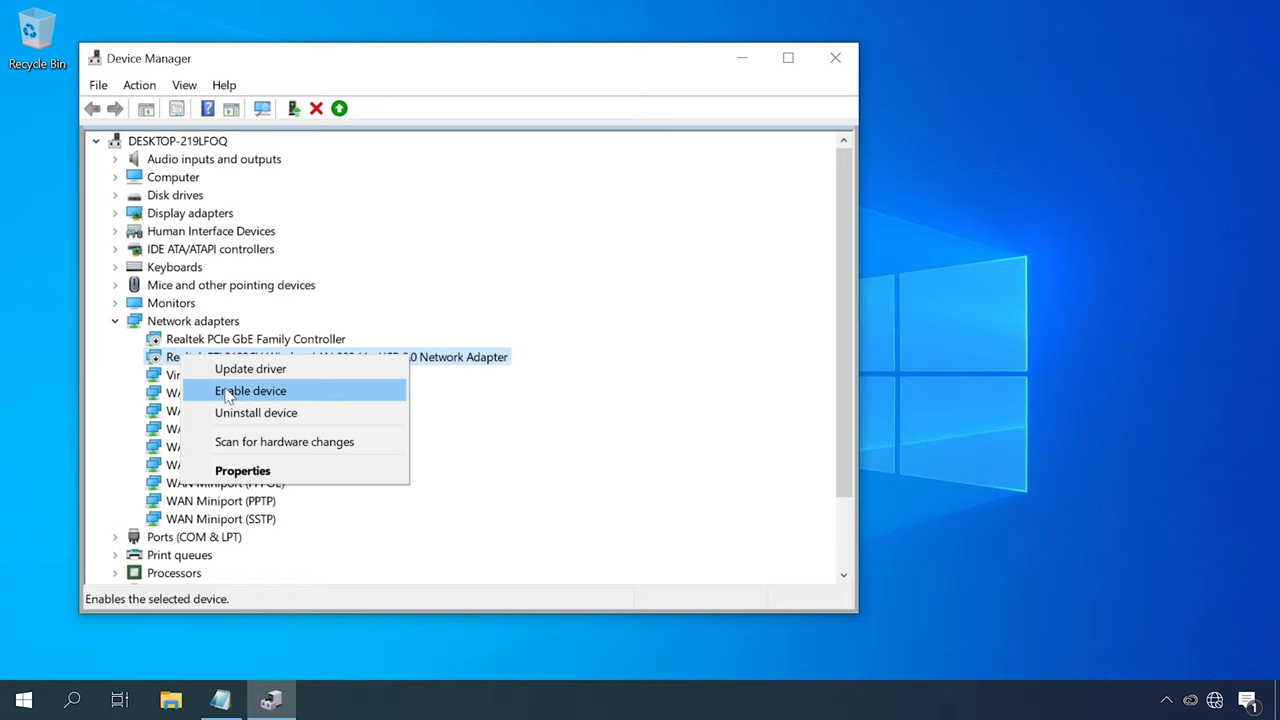
left_click(310, 398)
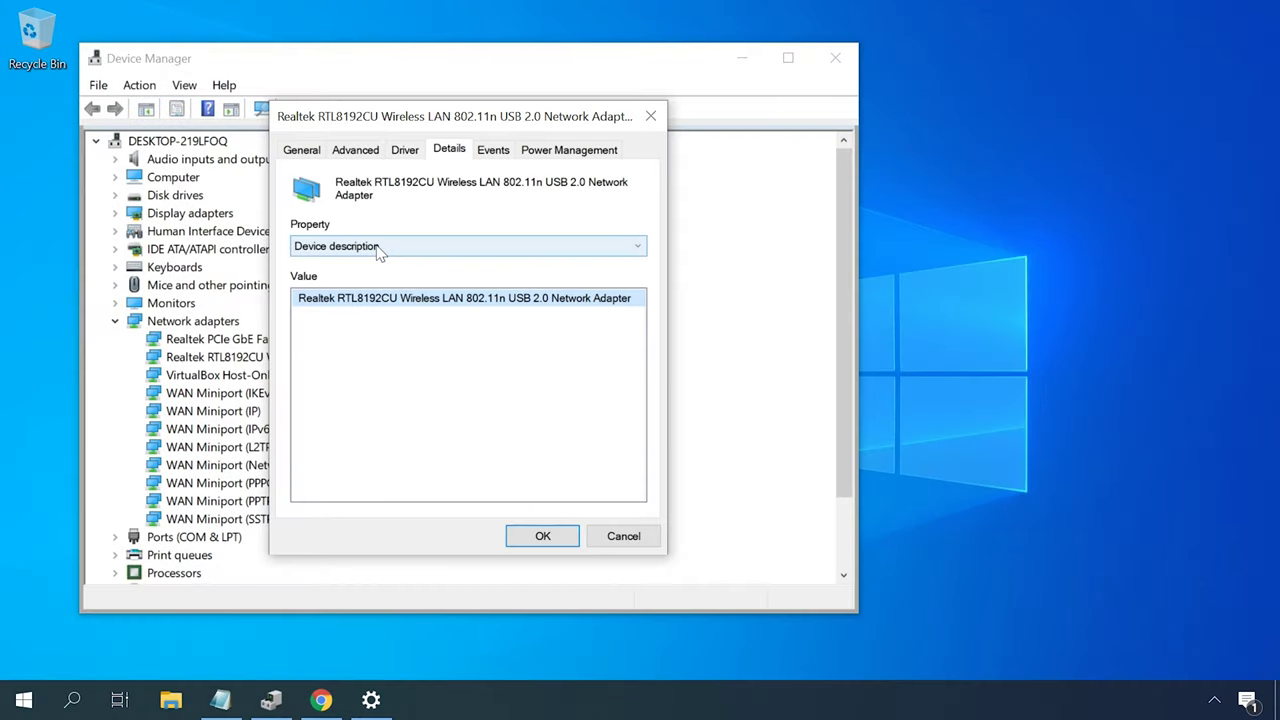
- Show the wireless adapter's Hardware Ids, pick the first ID, and switch to Chrome to look it up
left_click(343, 292)
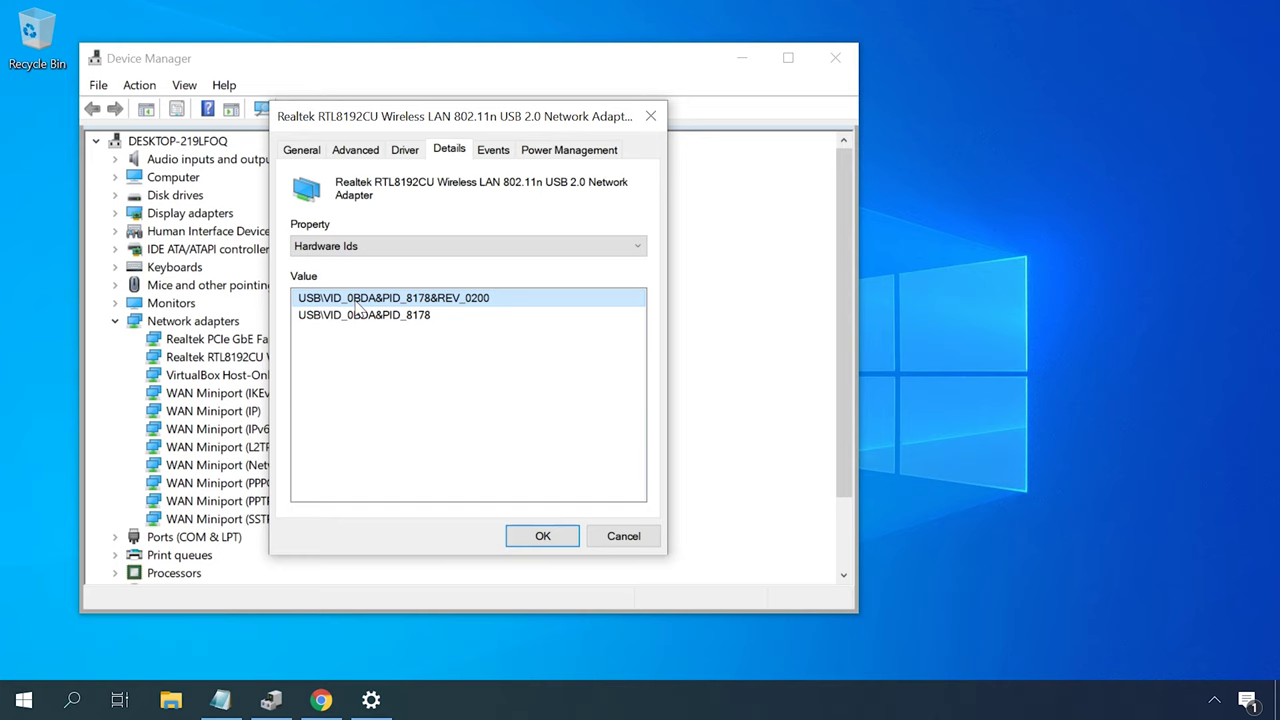
left_click(516, 308)
left_click(321, 700)
left_click(290, 121)
right_click(290, 121)
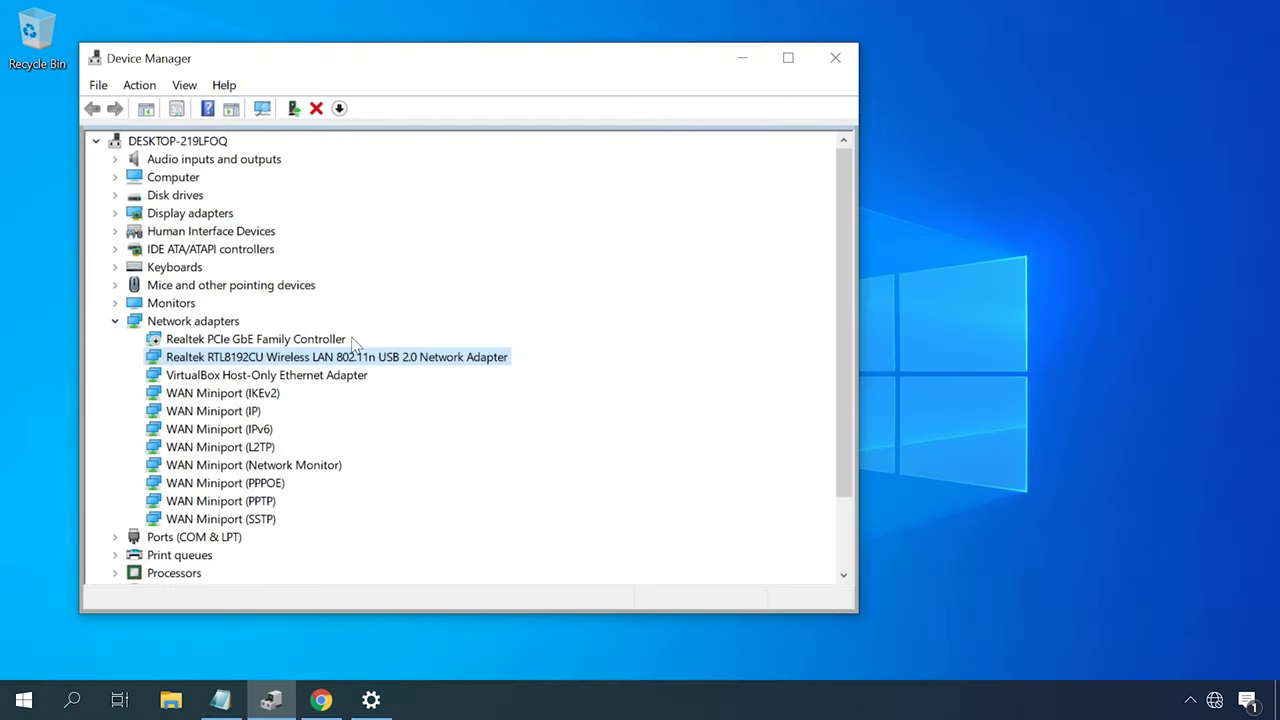
- Reopen the Realtek wireless adapter's properties in Device Manager and show its advanced settings
right_click(322, 366)
left_click(384, 474)
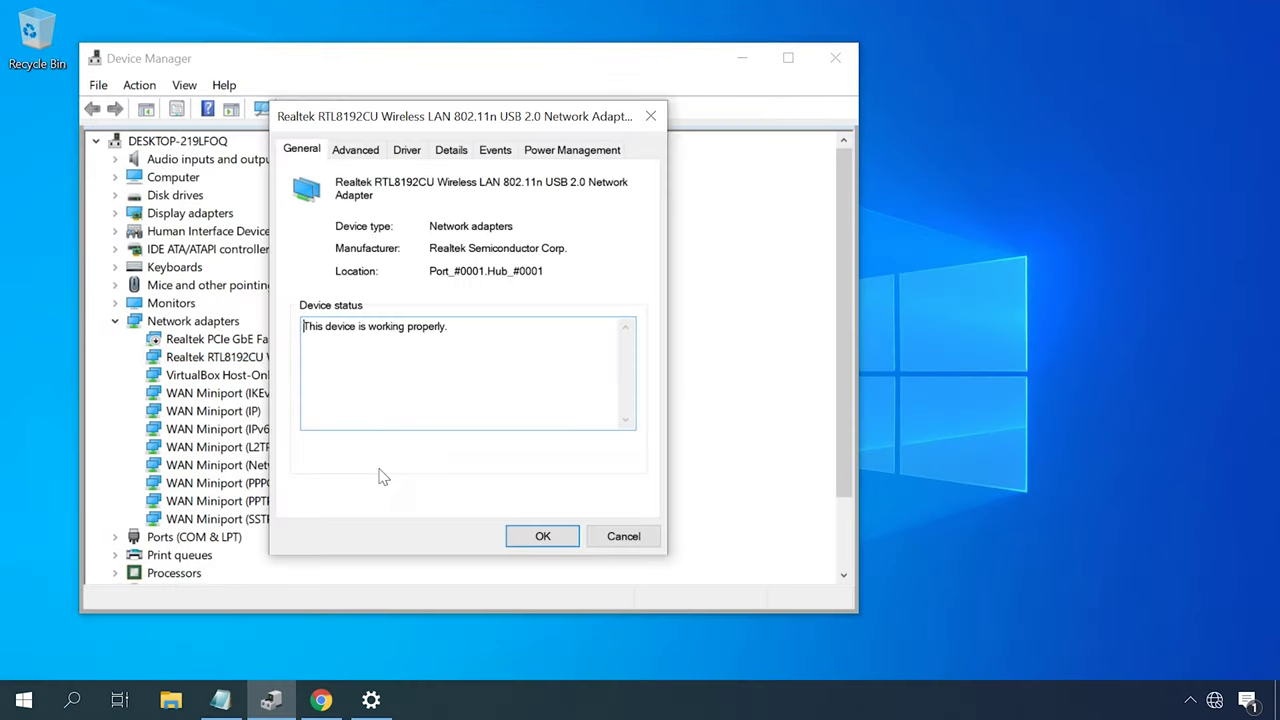
left_click(354, 150)
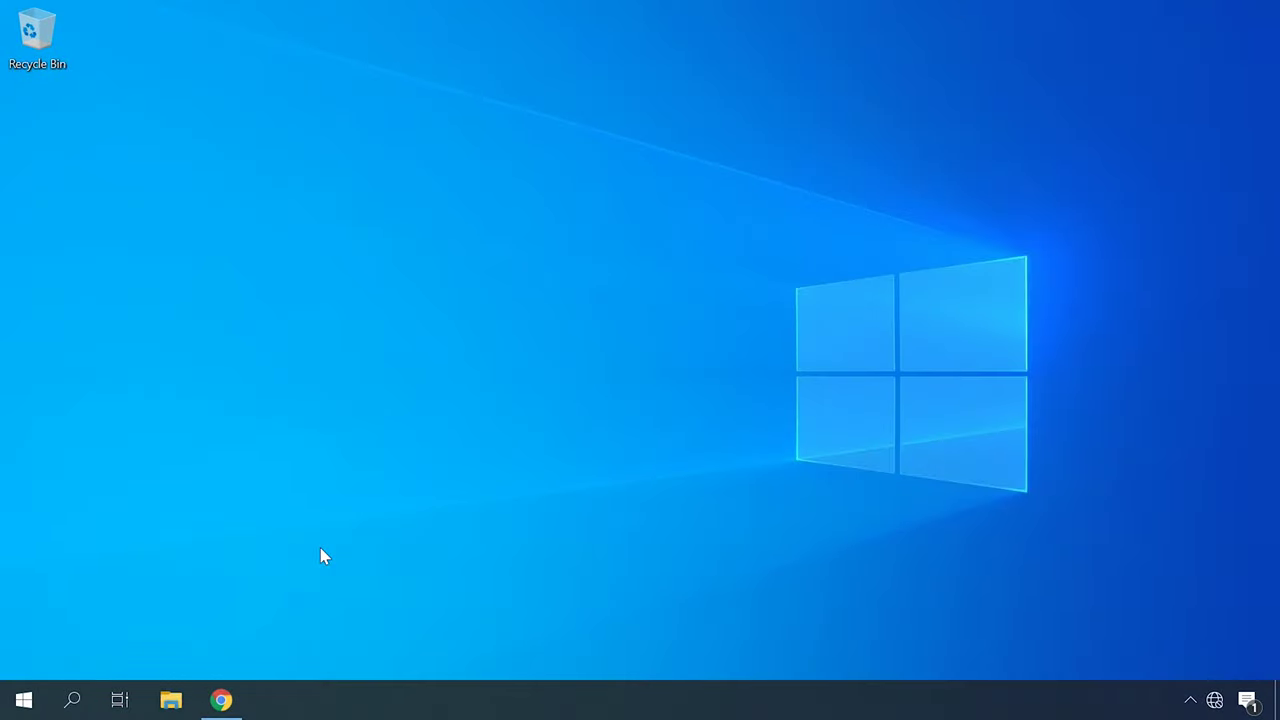
- Open the Network & Internet status page in Windows Settings
left_click(23, 700)
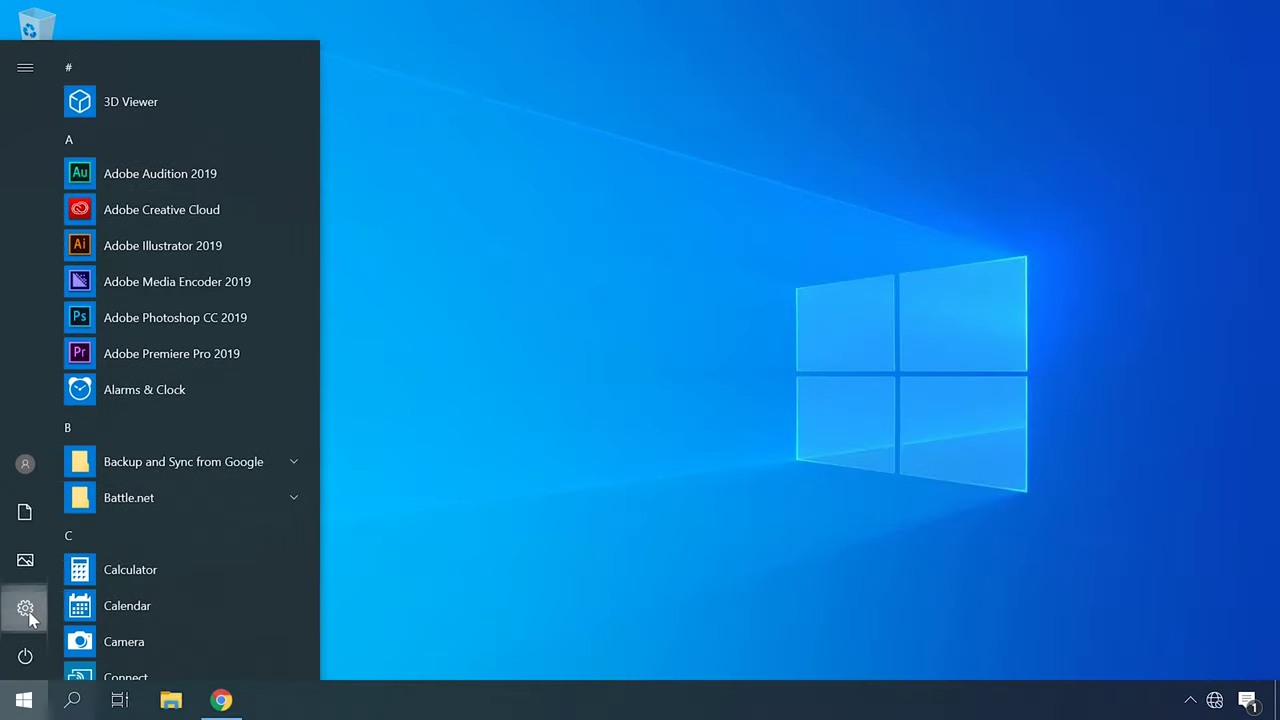
left_click(27, 610)
left_click(1070, 250)
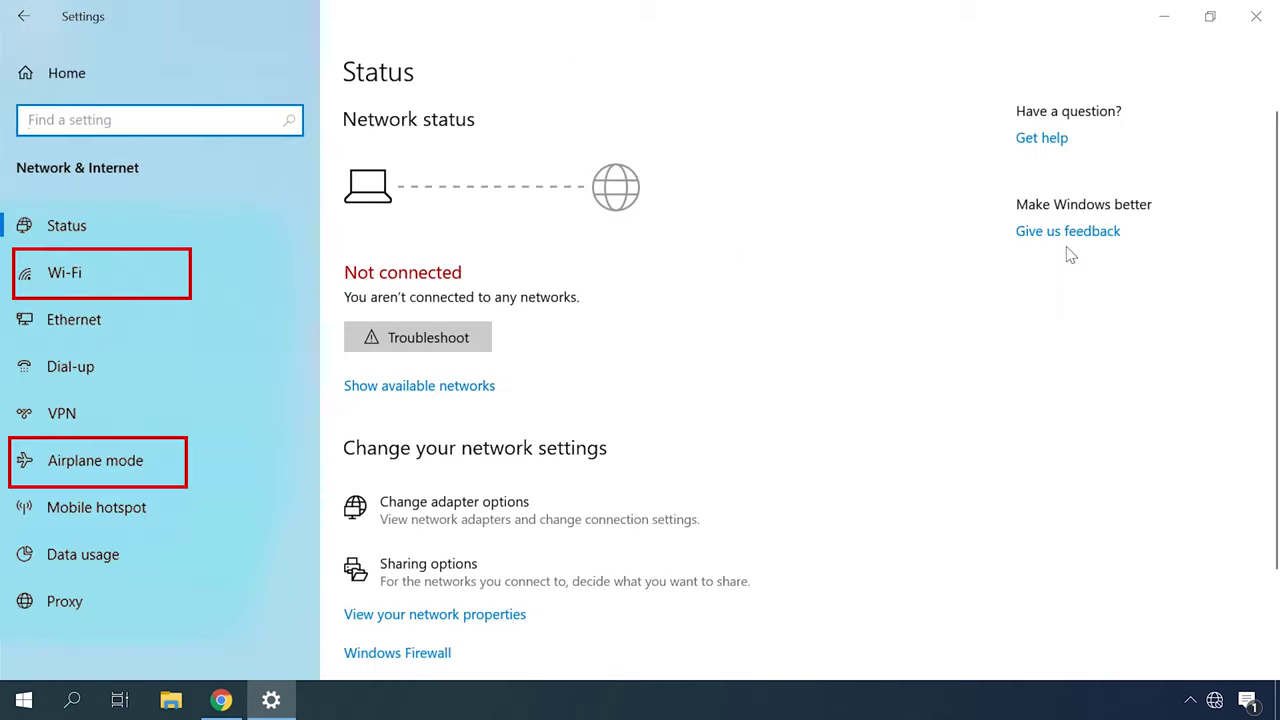